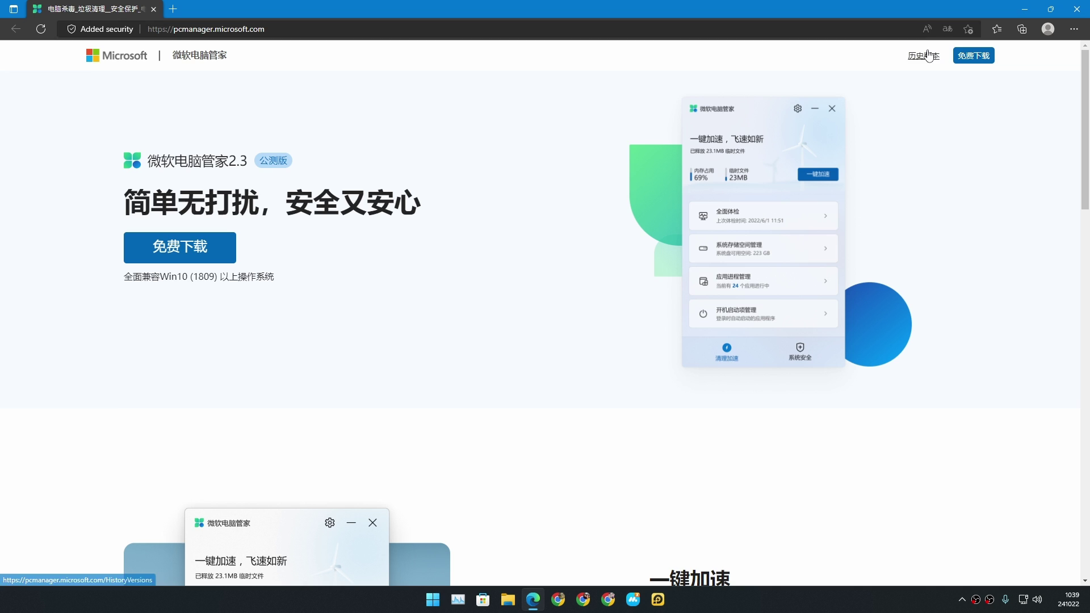
# - Bring up Edge's offer to translate the Chinese PC Manager download page
pyautogui.click(947, 29)
# - Translate the page into English, select and clear the word 'beta', and scroll through the feature sections
pyautogui.click(850, 143)
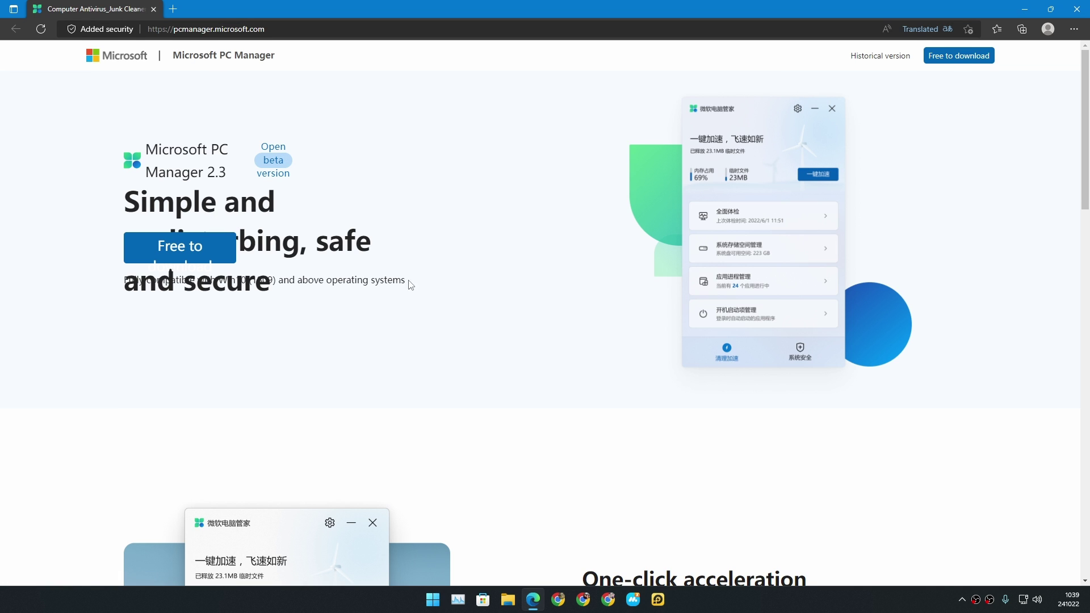
pyautogui.doubleClick(264, 160)
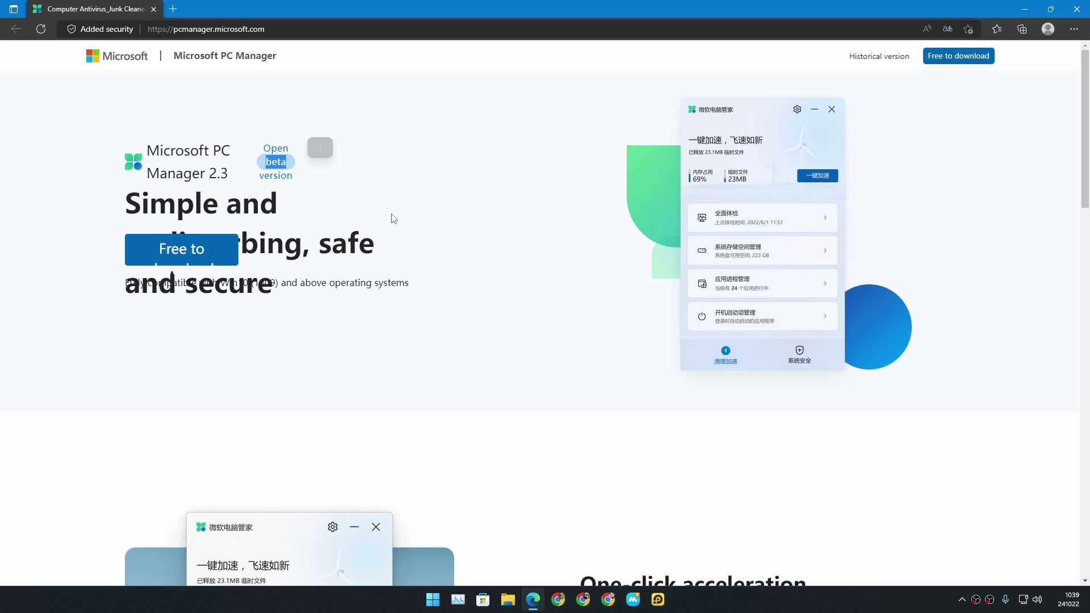
pyautogui.click(209, 177)
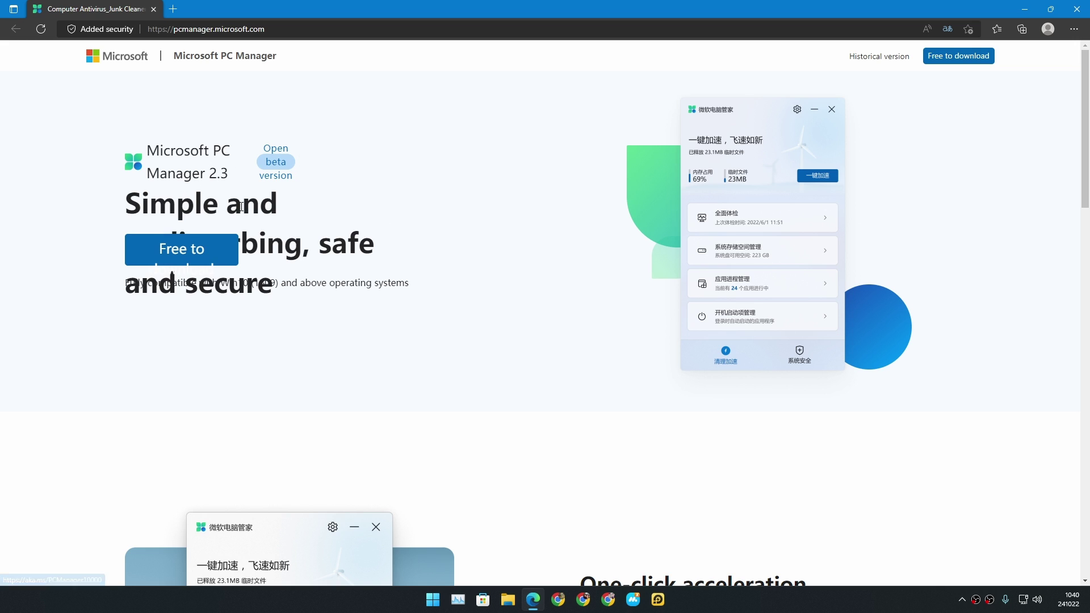
pyautogui.scroll(-3, 263, 246)
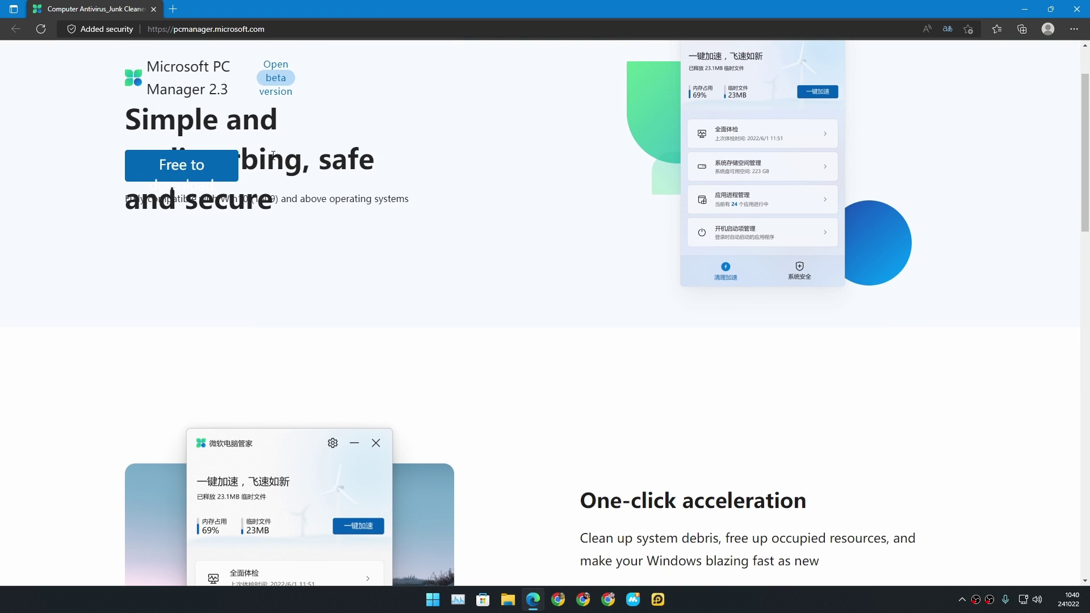
pyautogui.scroll(-2, 514, 290)
pyautogui.scroll(-3, 514, 289)
pyautogui.scroll(9, 523, 328)
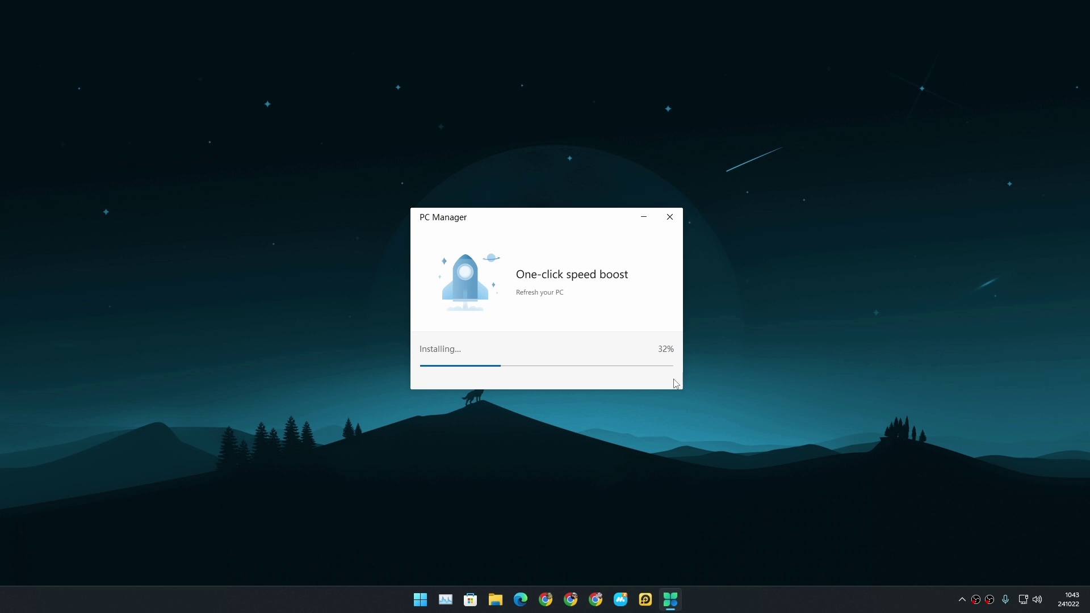
# - Open Task Manager, sort processes by Network, move it aside, then close it while installation finishes
pyautogui.hotkey('ctrl', 'shift', 'Escape')
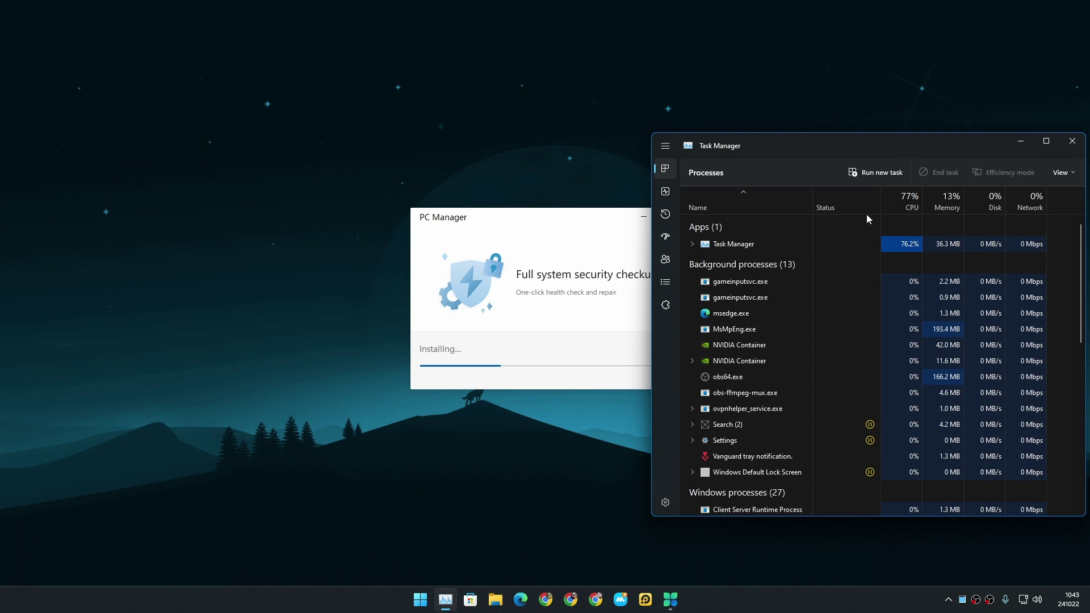
pyautogui.click(1024, 205)
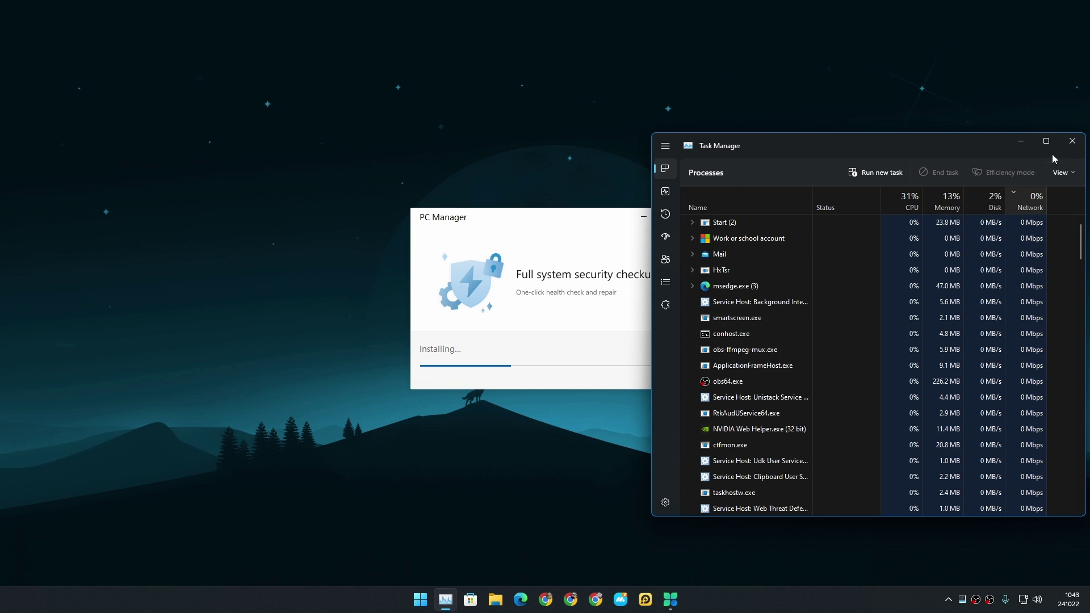
pyautogui.moveTo(906, 149); pyautogui.dragTo(525, 421)
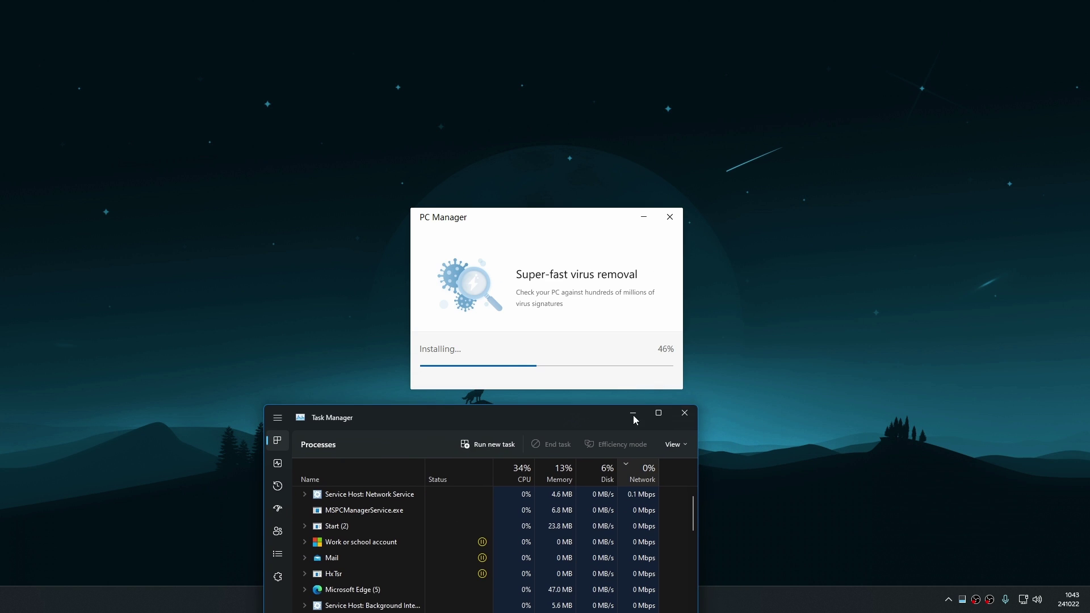
pyautogui.click(684, 414)
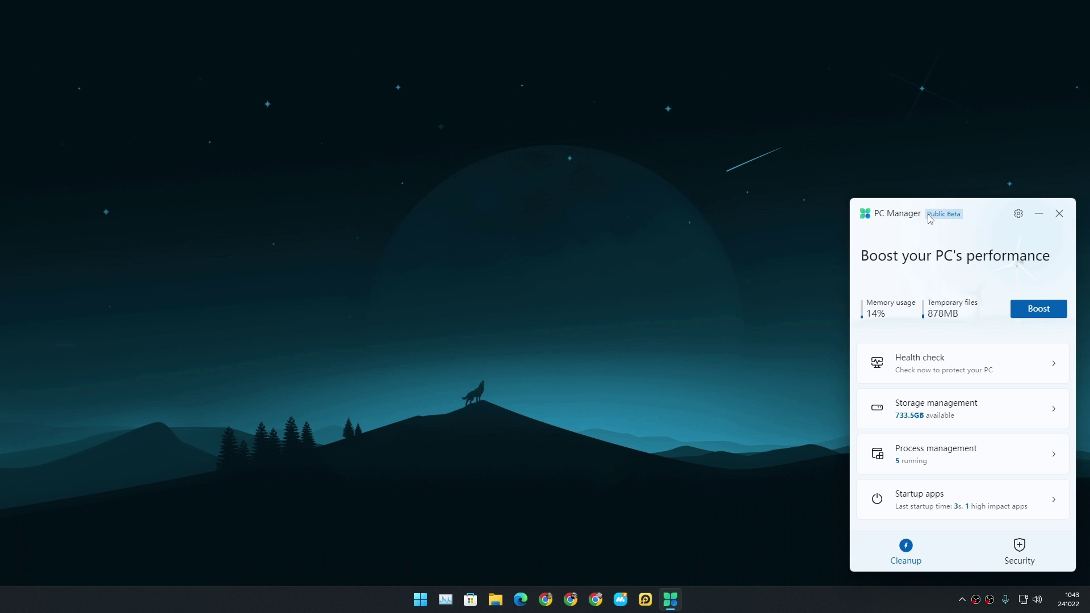
# - Centre the PC Manager window and switch to the Security page
pyautogui.moveTo(979, 215); pyautogui.dragTo(552, 134)
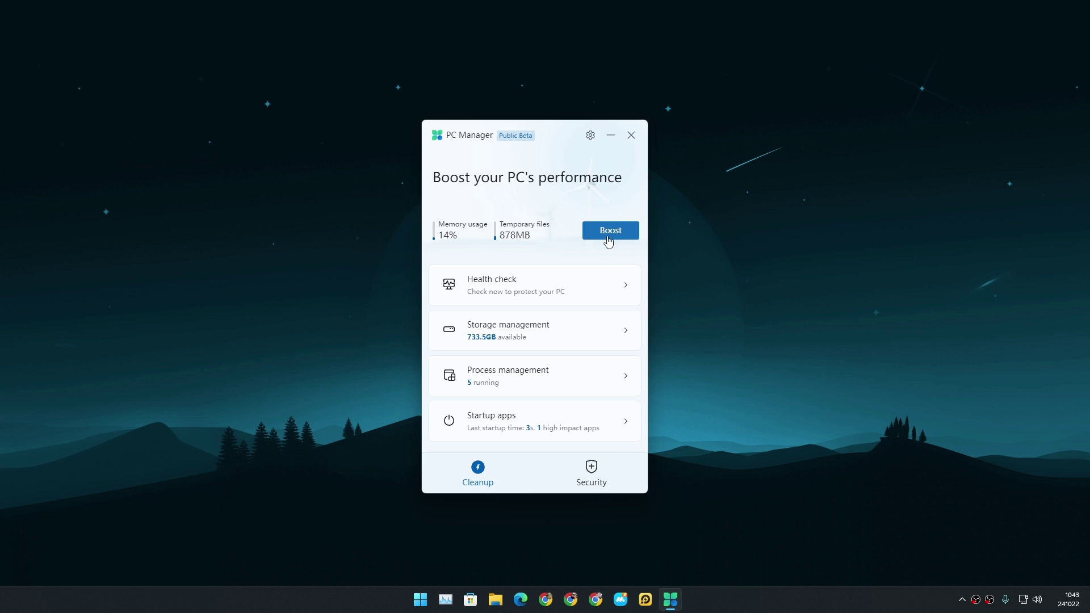
pyautogui.click(591, 472)
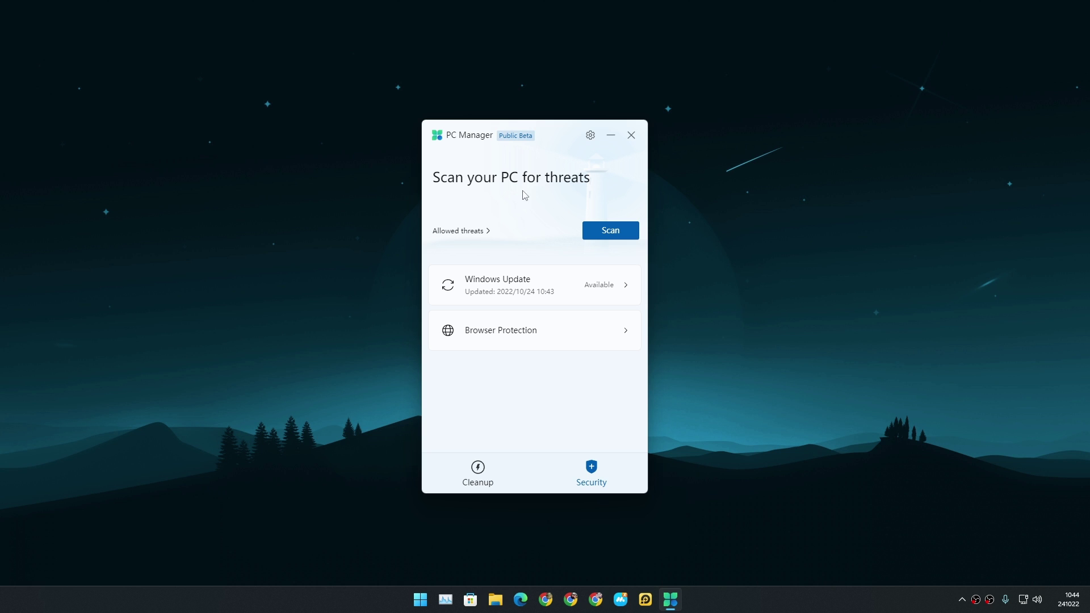
# - View Browser Protection, then go back and return to the Cleanup overview
pyautogui.click(560, 343)
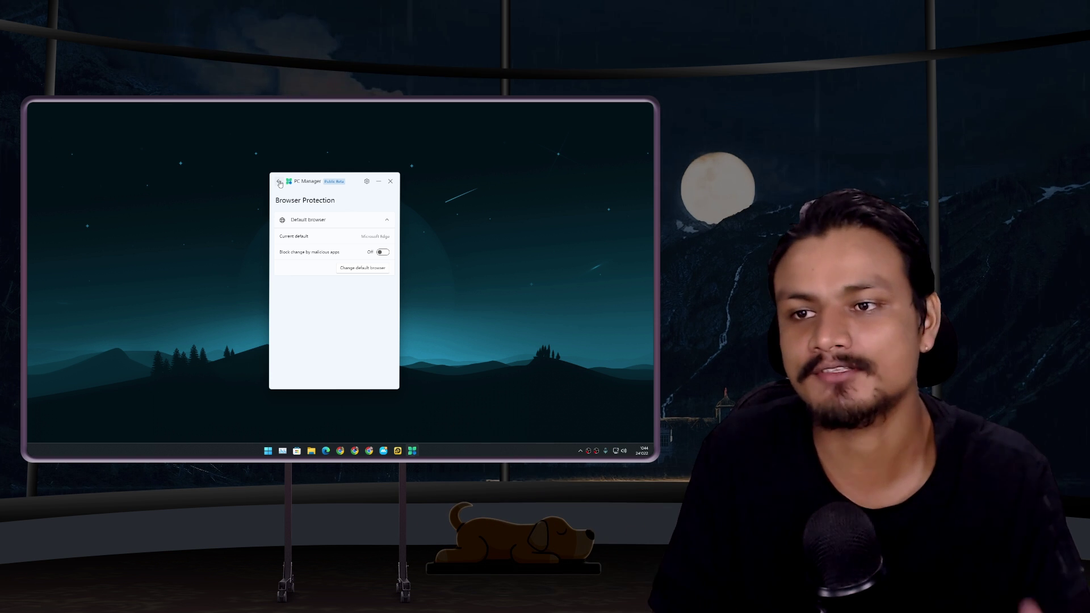
pyautogui.click(280, 182)
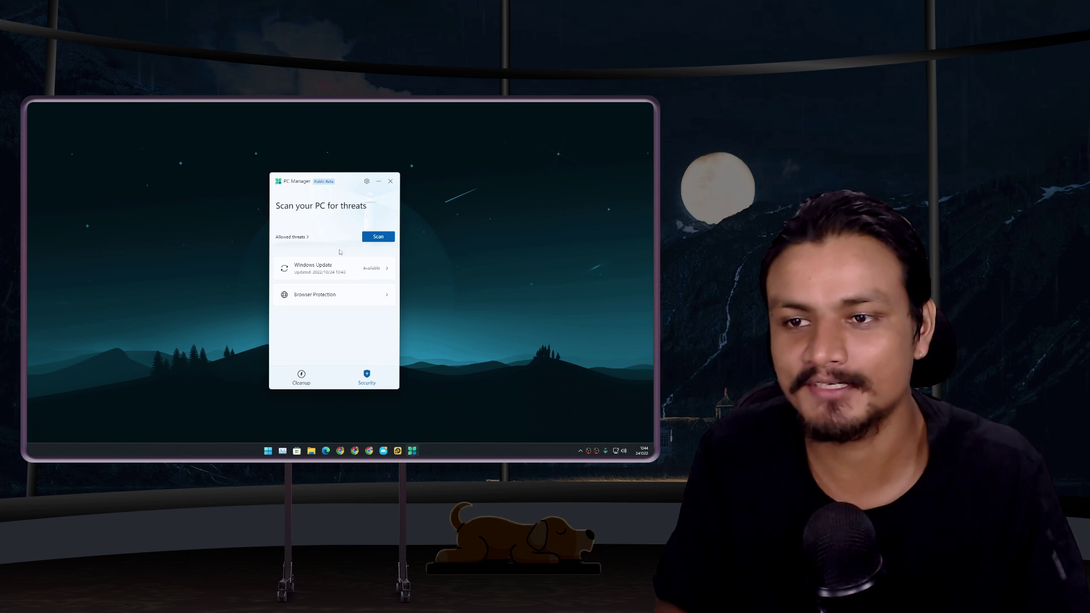
pyautogui.click(301, 376)
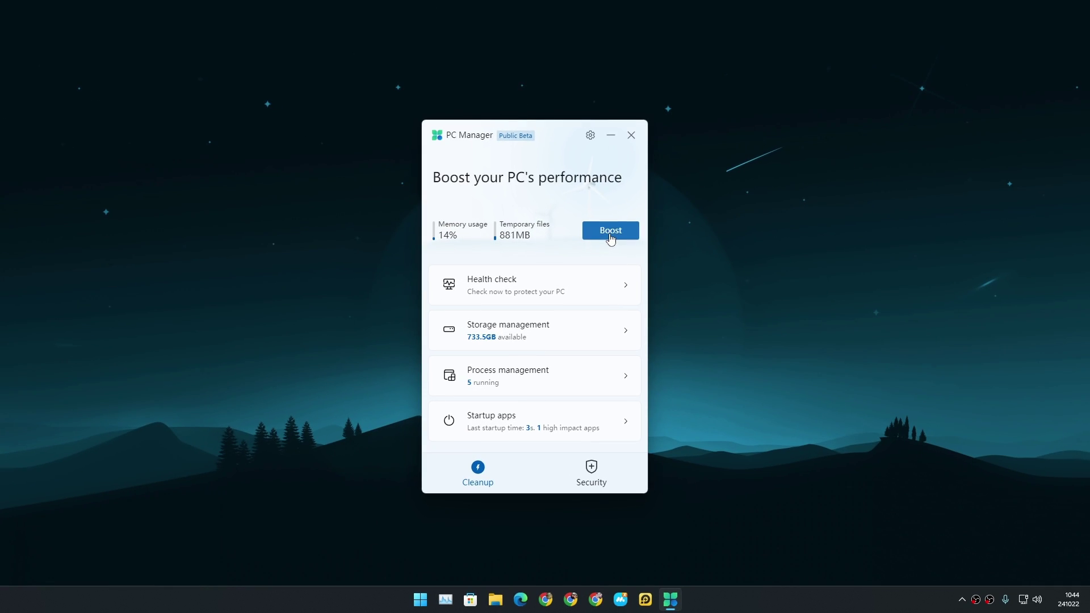
# - Boost performance to clear 881MB of temporary files, then start a Health check
pyautogui.click(599, 246)
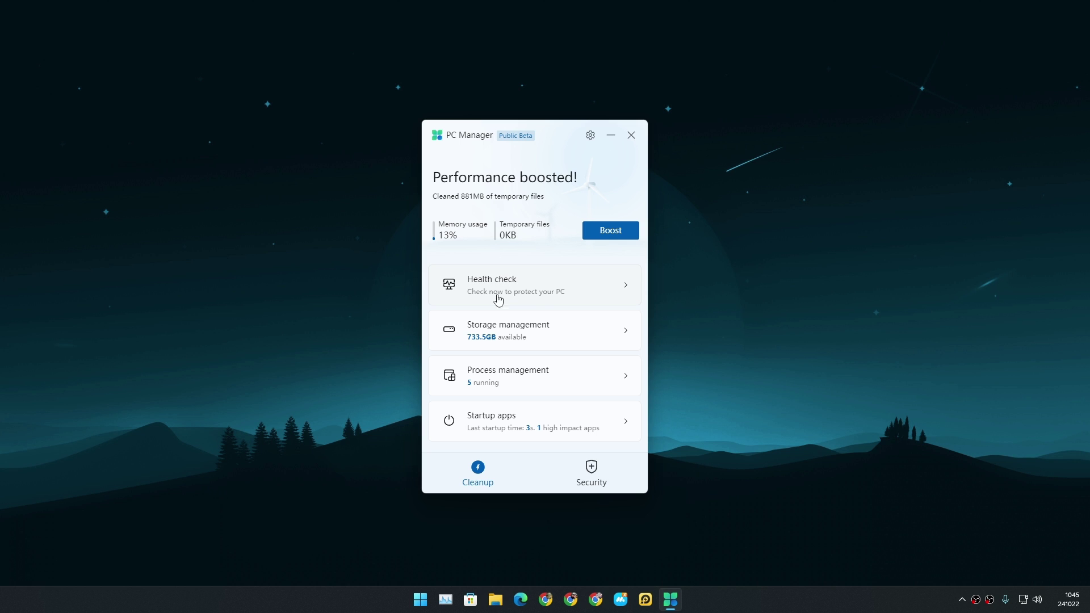
pyautogui.click(574, 299)
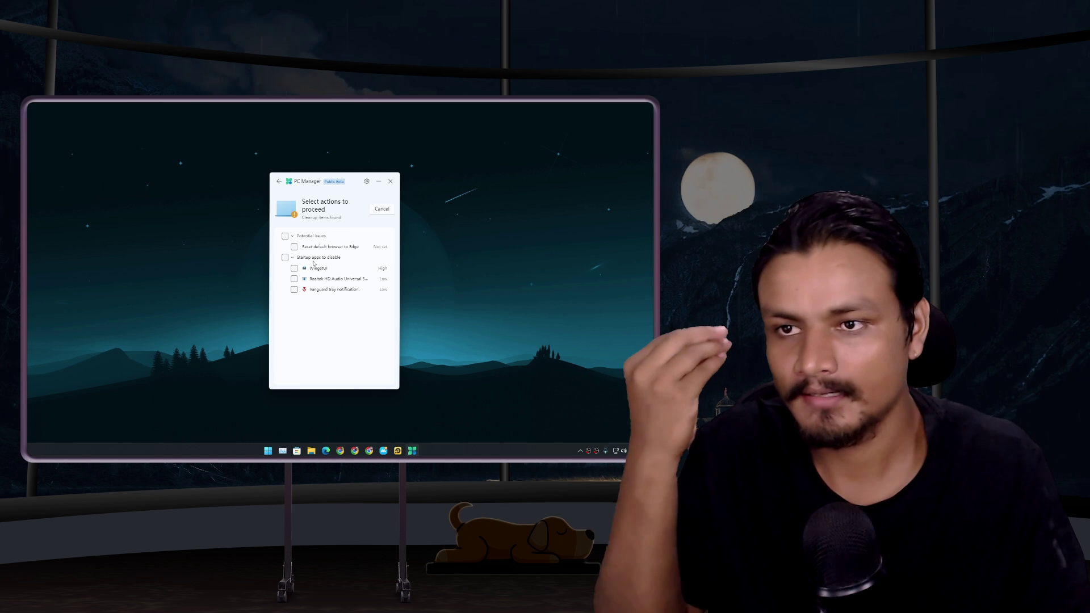
# - Revisit Browser Protection under Security, then reopen the Health check results from Cleanup
pyautogui.click(381, 209)
pyautogui.click(380, 384)
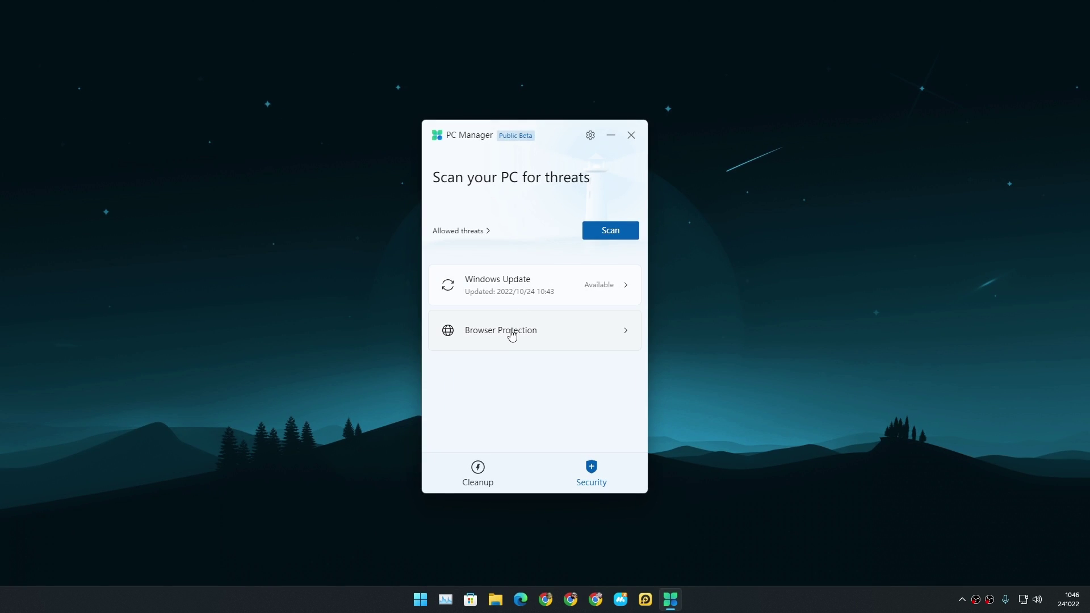
pyautogui.click(512, 336)
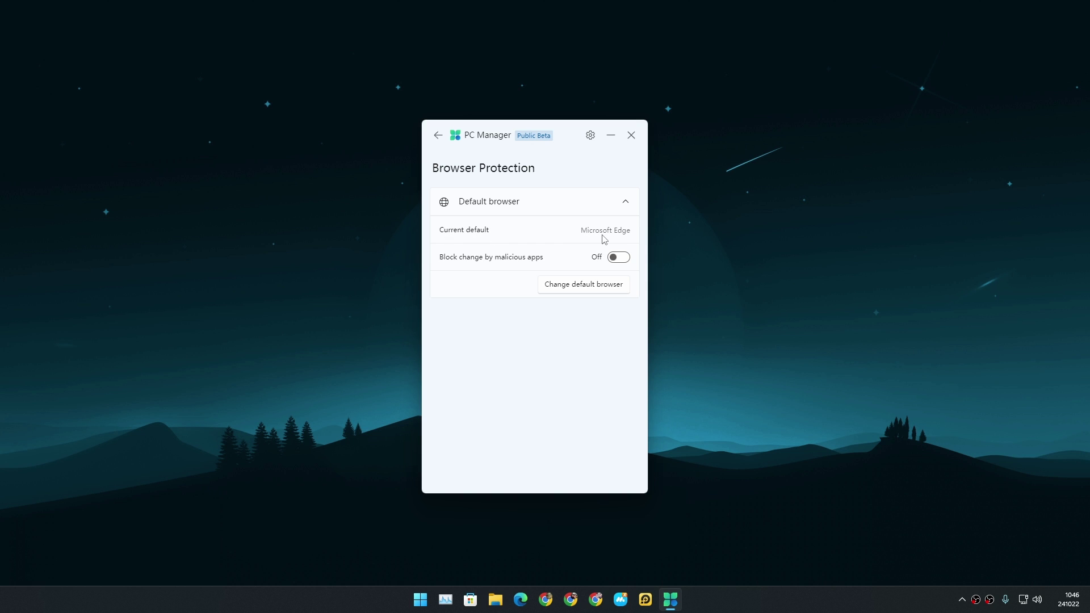
pyautogui.click(438, 135)
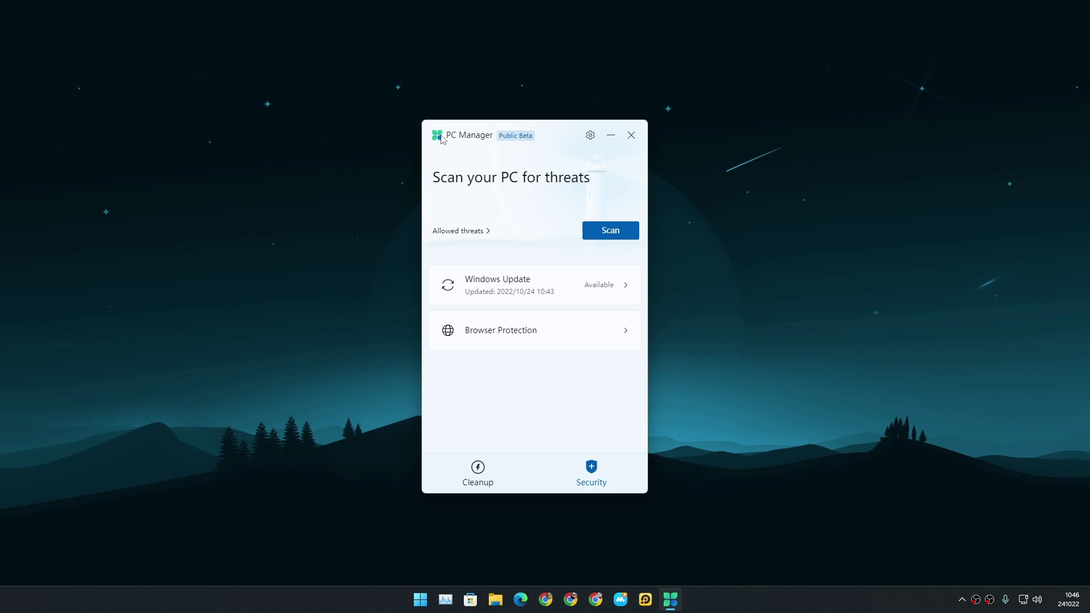
pyautogui.click(478, 468)
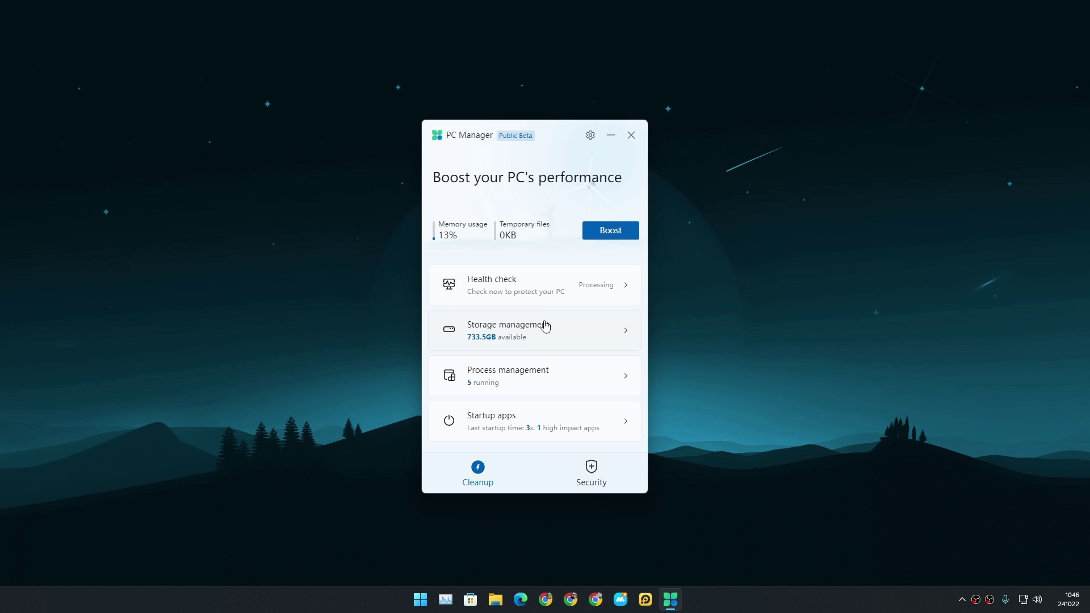
pyautogui.click(548, 296)
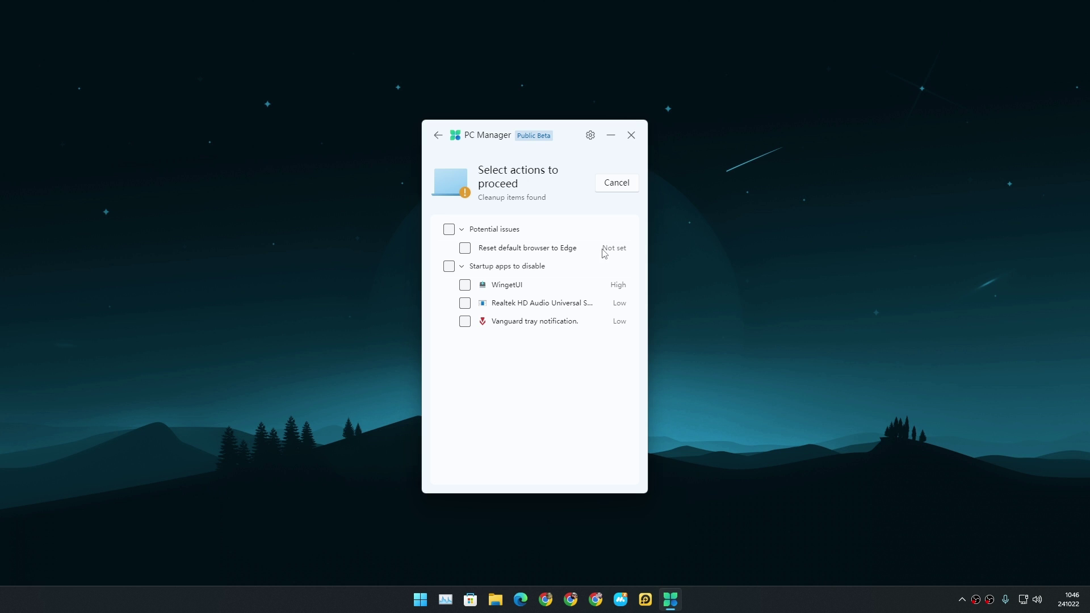
# - Tick Potential issues to reset the default browser to Edge, proceed, and toggle the group
pyautogui.click(448, 228)
pyautogui.click(617, 184)
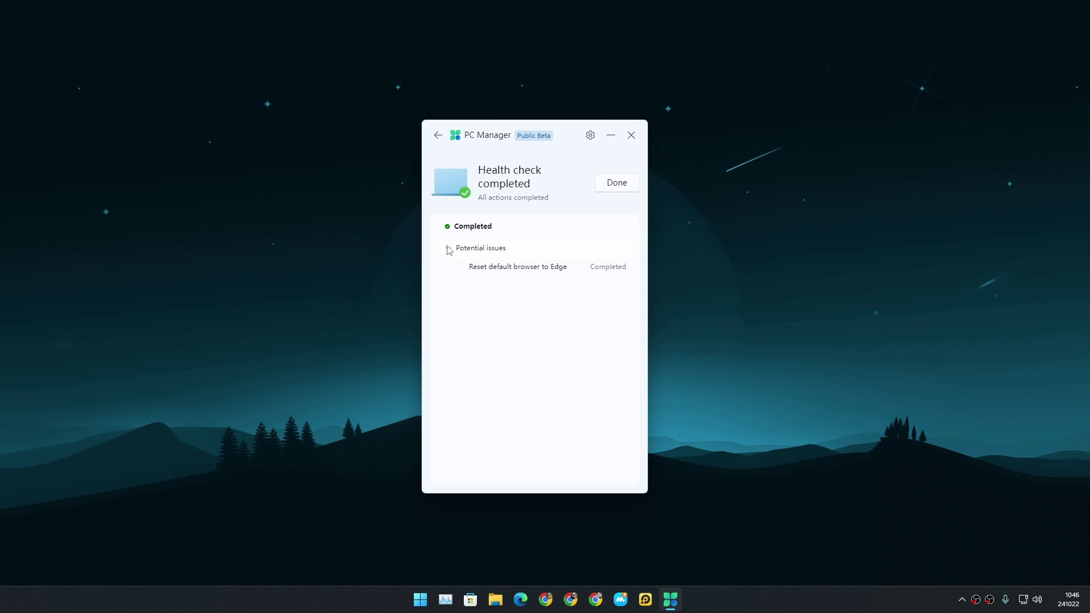
pyautogui.click(449, 248)
pyautogui.click(449, 250)
# - Leave the completed health check and review Google Chrome's default file and link types
pyautogui.click(439, 136)
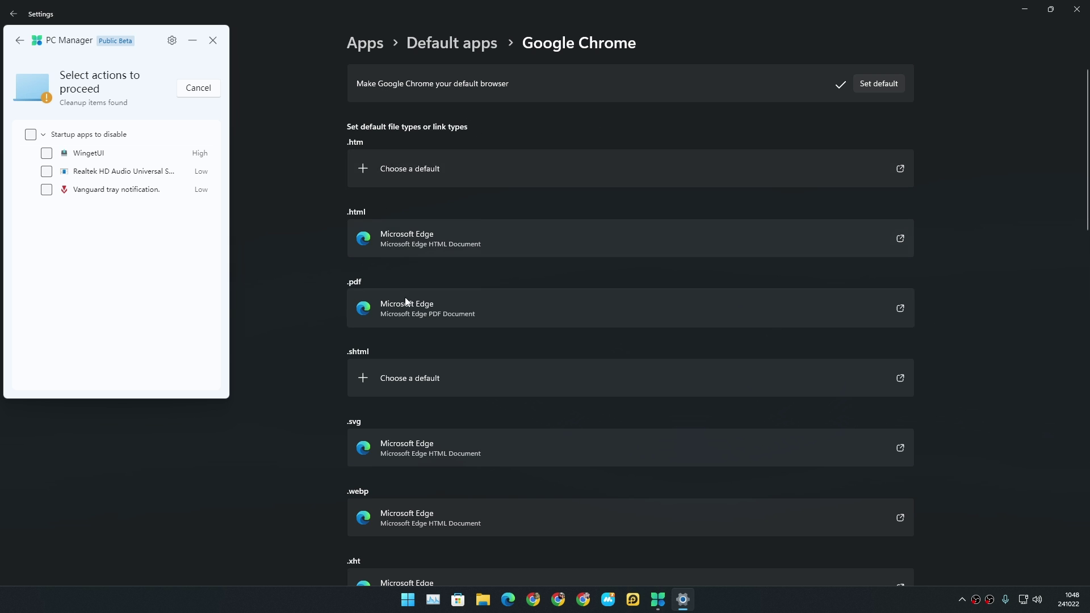
pyautogui.scroll(-5, 416, 363)
pyautogui.scroll(-5, 415, 369)
pyautogui.scroll(10, 414, 369)
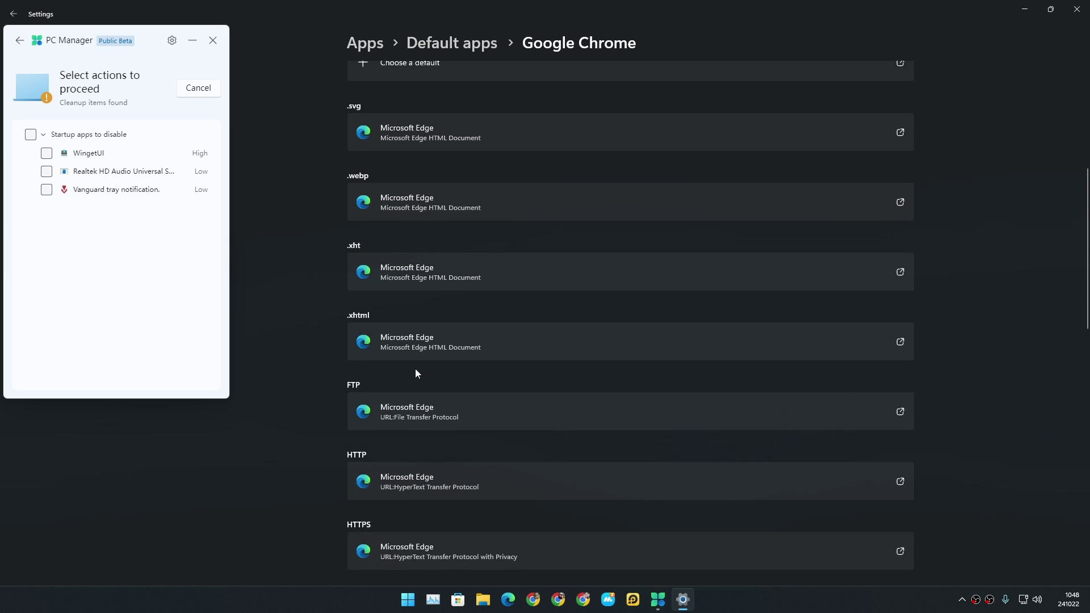
# - Go back to the full Default apps list and scroll through the apps
pyautogui.hotkey('alt', 'Left')
pyautogui.scroll(-5, 450, 318)
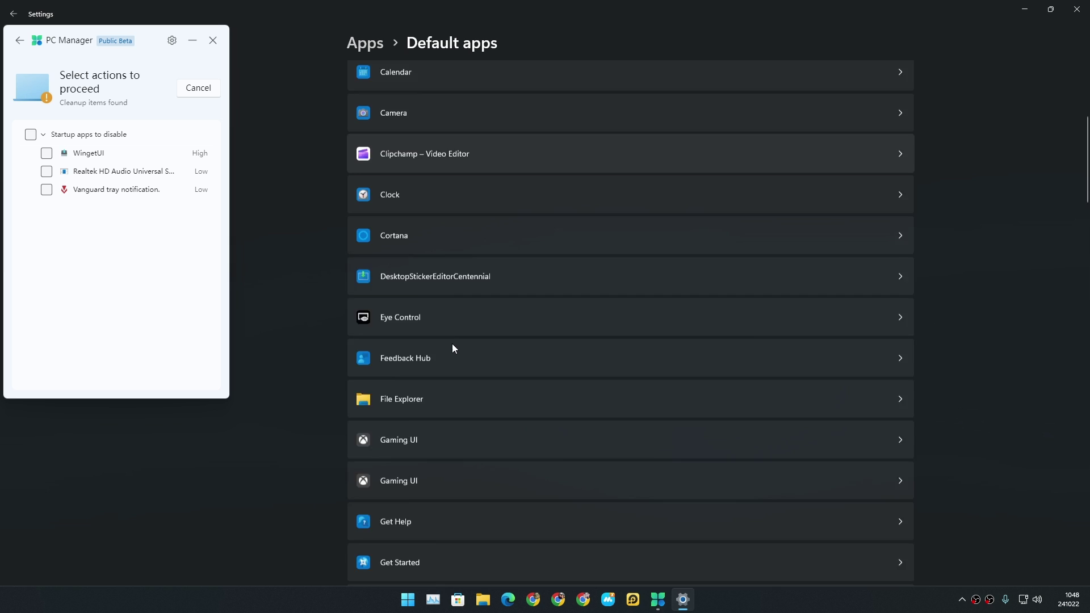
pyautogui.scroll(-10, 399, 365)
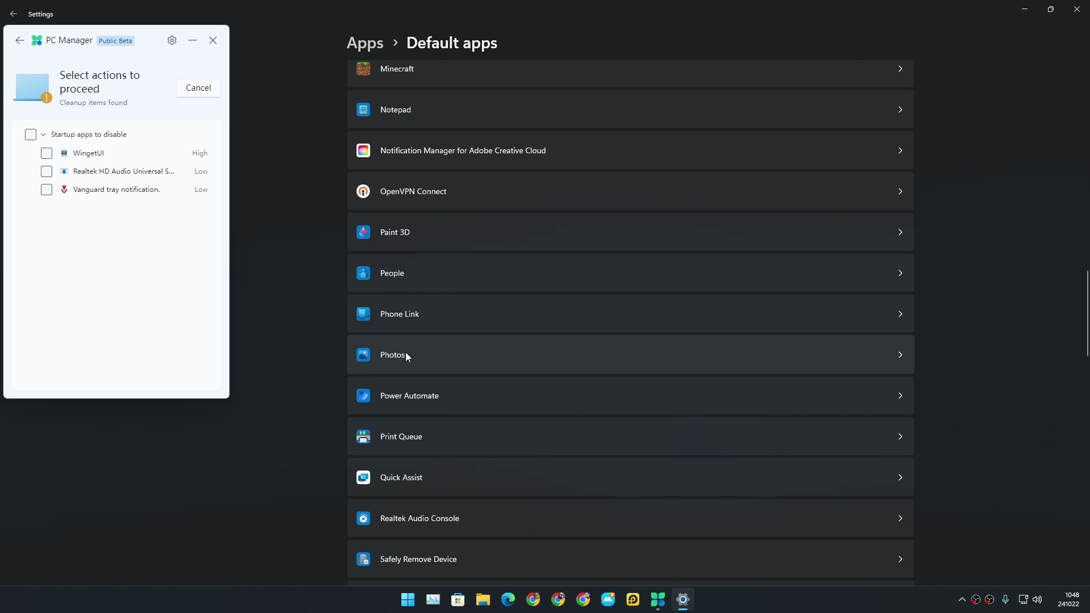
pyautogui.scroll(4, 411, 318)
# - Close Windows Settings and move the PC Manager window back to centre
pyautogui.hotkey('alt', 'Right')
pyautogui.click(1077, 9)
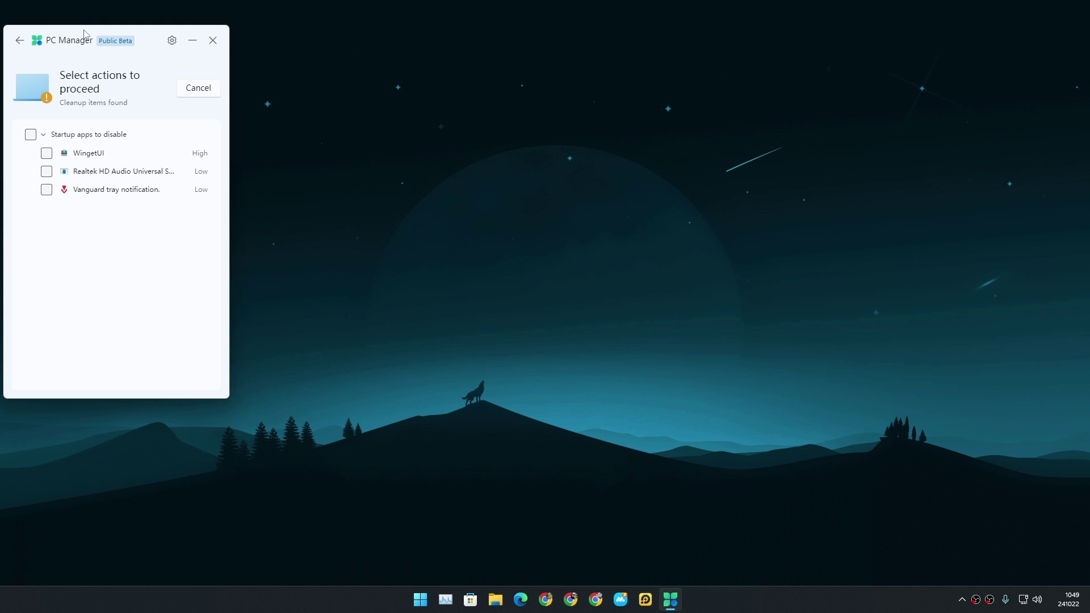
pyautogui.moveTo(84, 34); pyautogui.dragTo(476, 124)
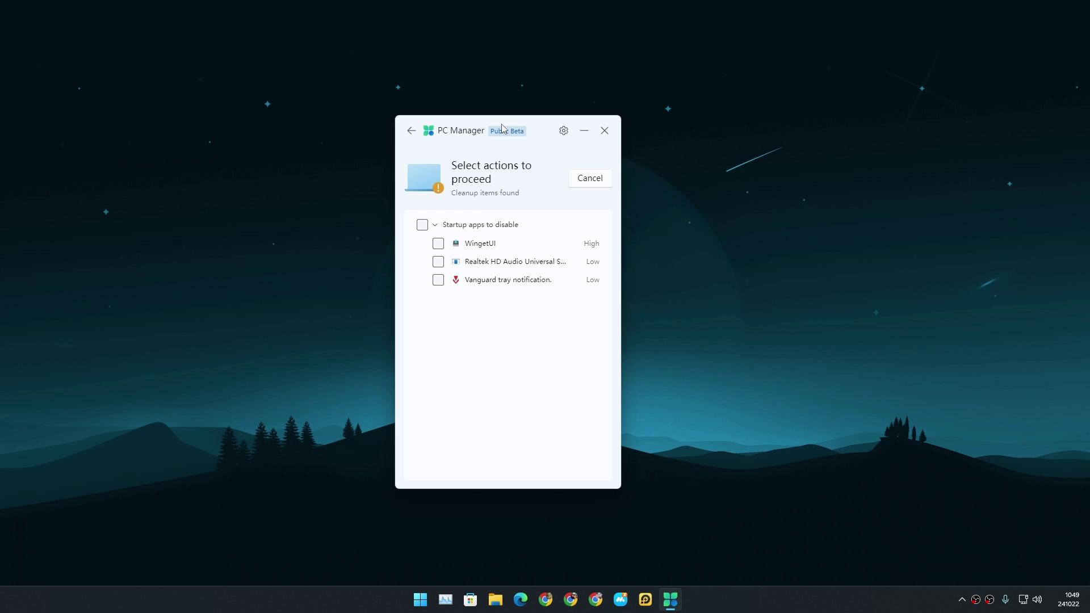
# - Start a health check, cancel it, then run a fresh health check from the home page
pyautogui.click(412, 131)
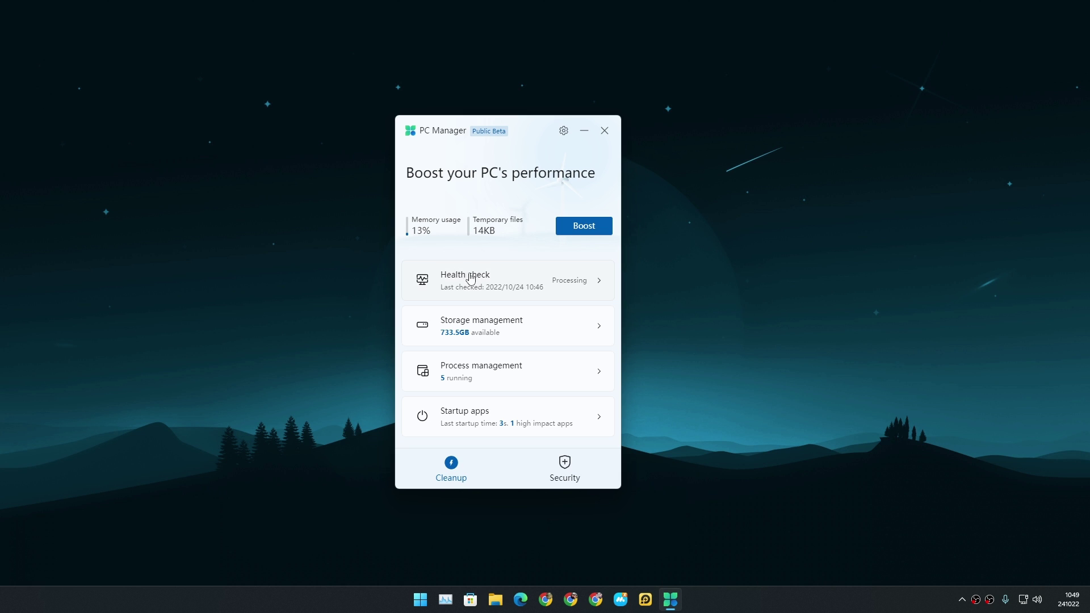
pyautogui.click(511, 291)
pyautogui.click(594, 179)
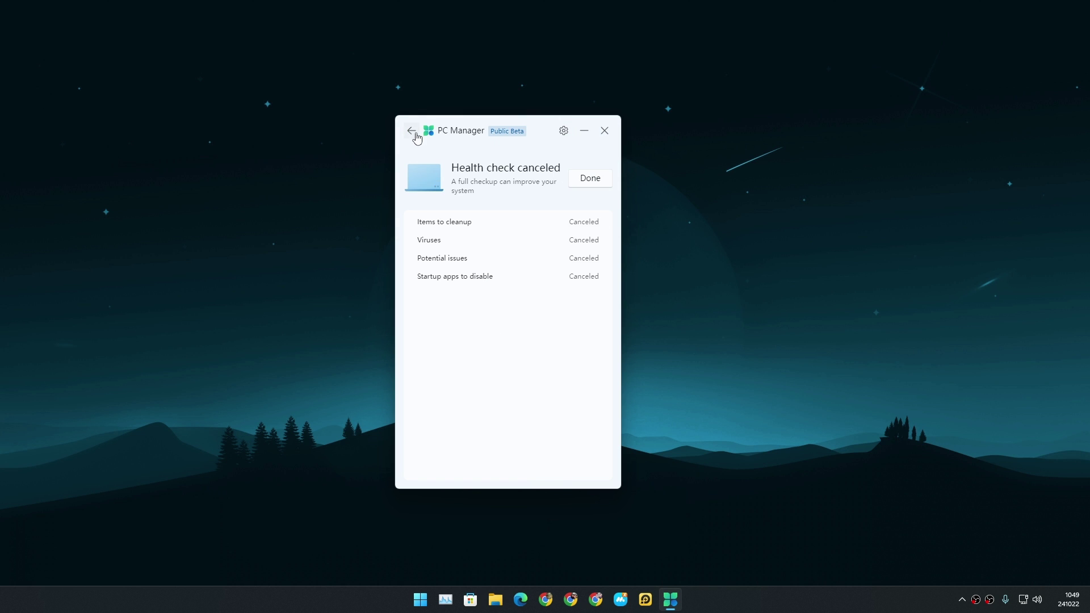
pyautogui.click(413, 133)
pyautogui.click(478, 282)
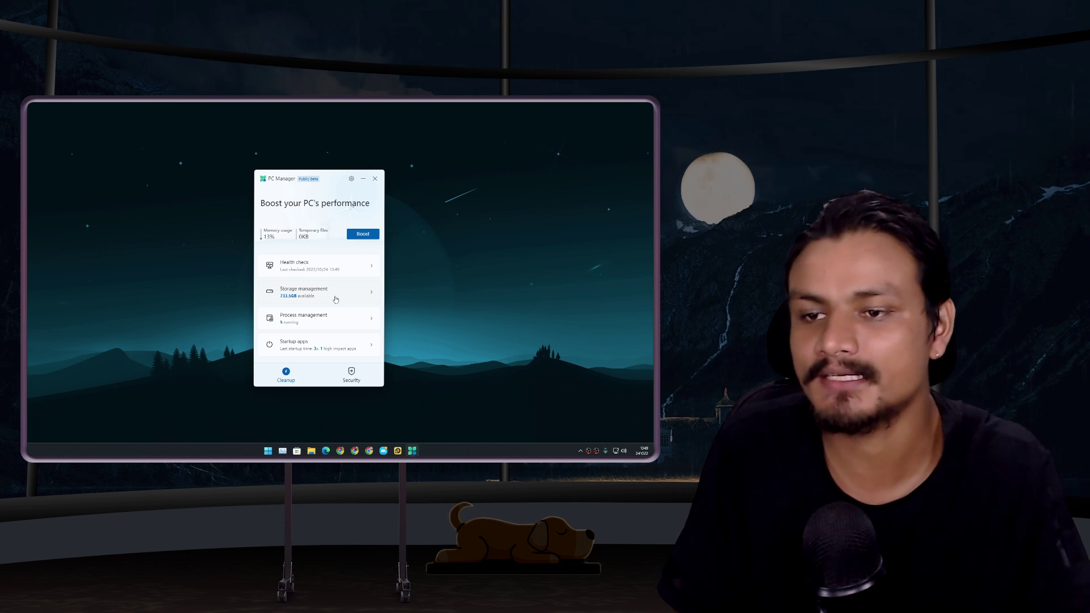
# - Run Deep cleanup on the C: drive and clean all checked items, freeing 17.8 GB
pyautogui.click(336, 299)
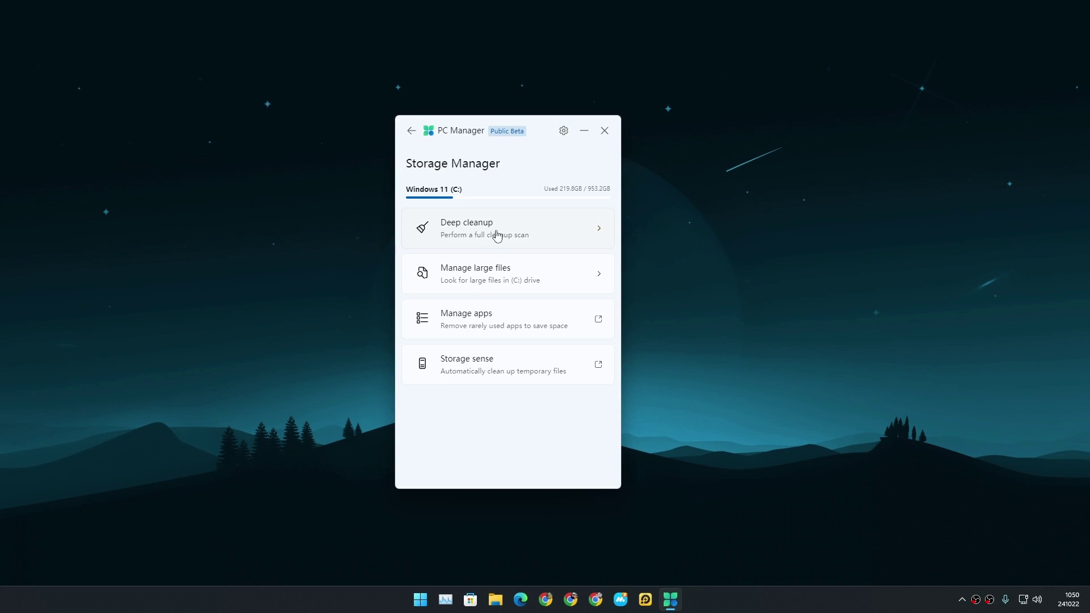
pyautogui.click(497, 234)
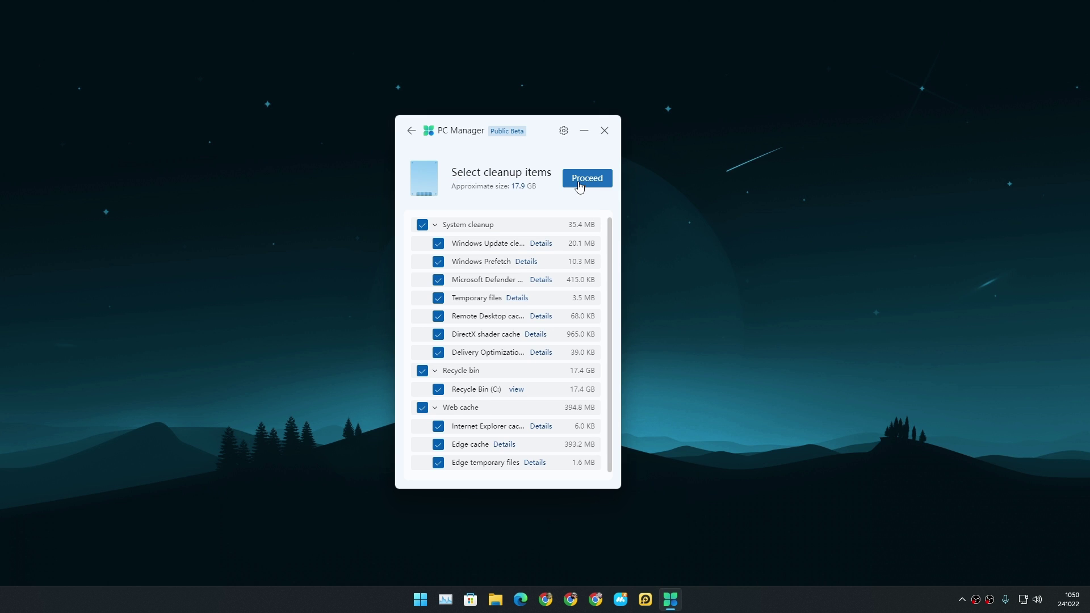
pyautogui.click(584, 181)
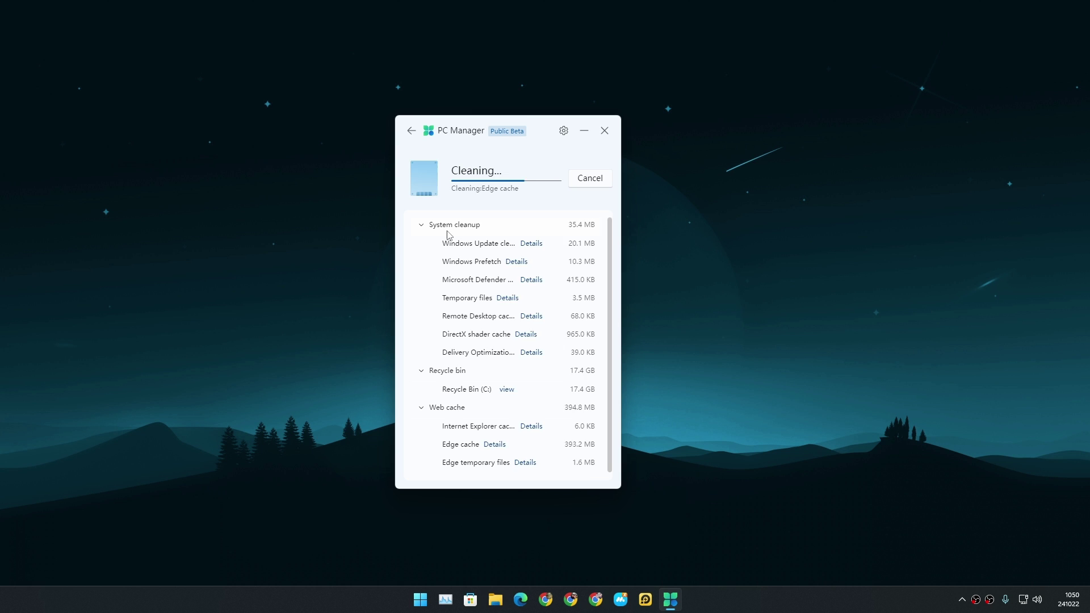
pyautogui.click(420, 140)
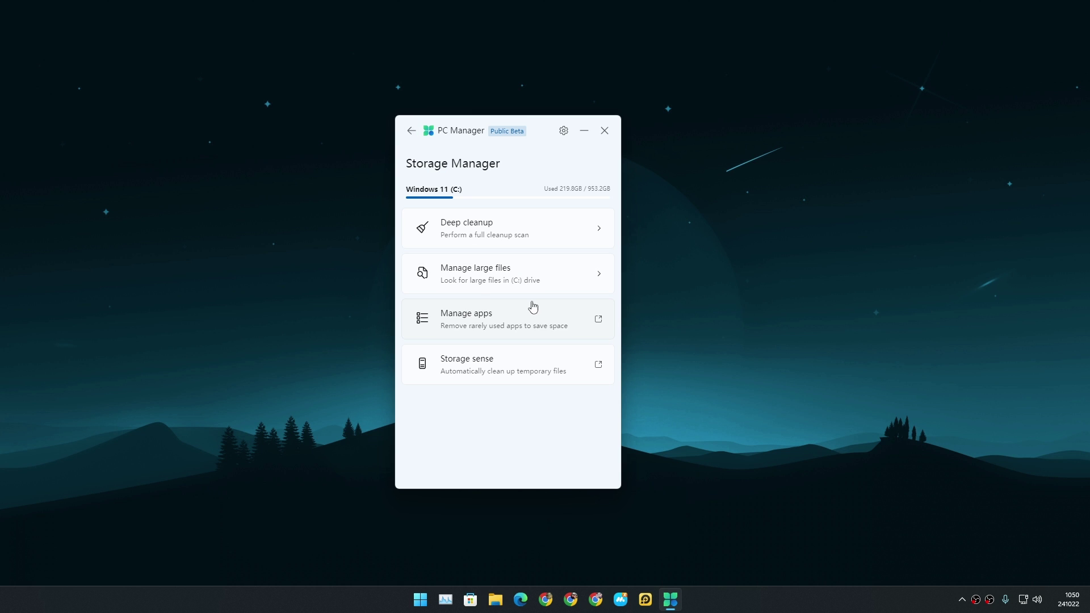
# - Look over Manage large files, the installed apps list and Storage Sense settings
pyautogui.click(506, 283)
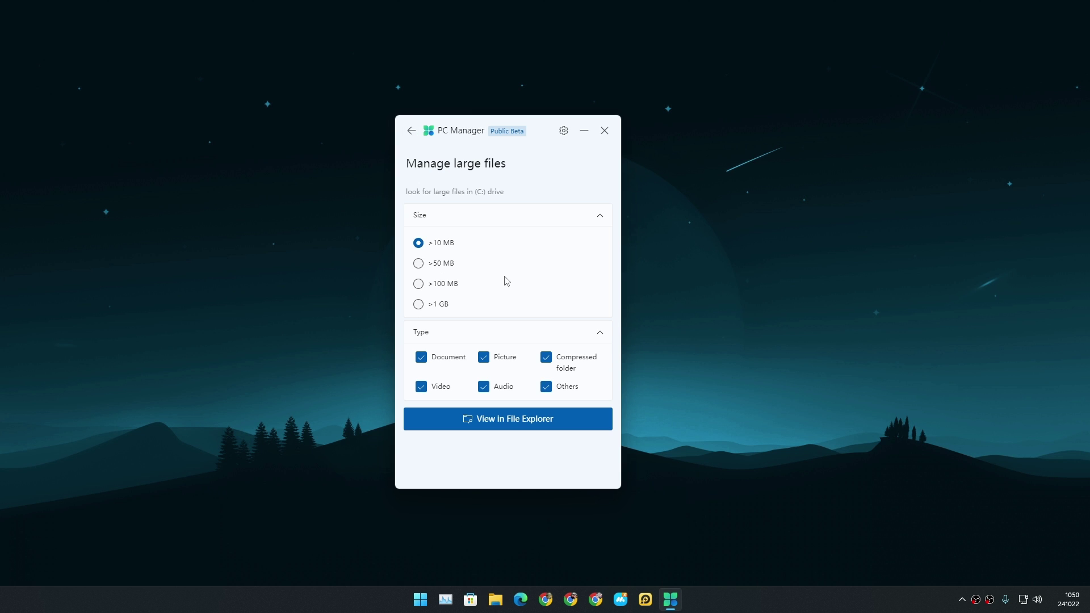
pyautogui.click(415, 135)
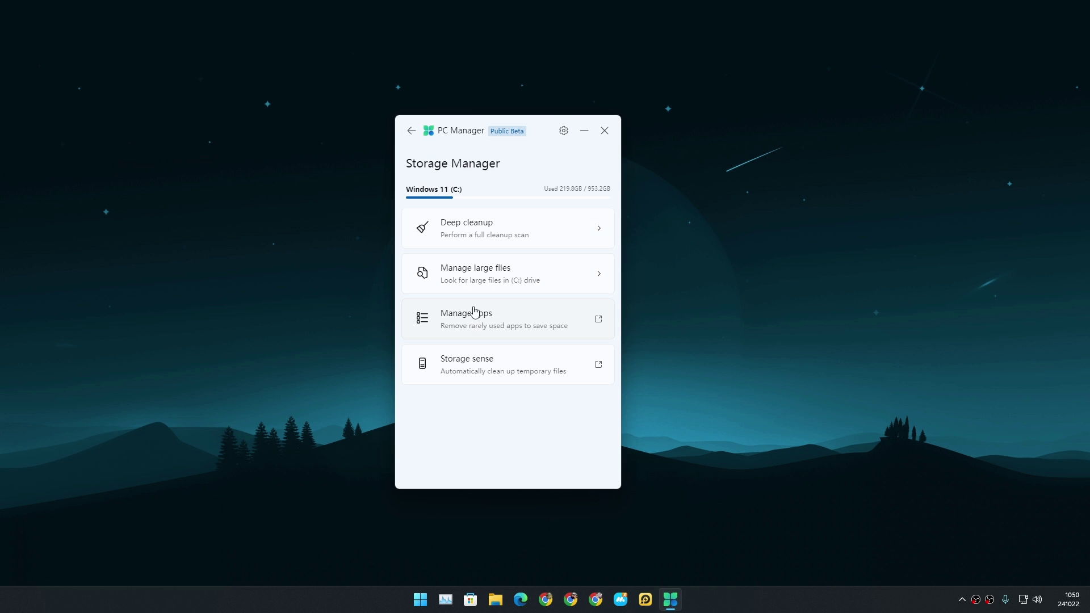
pyautogui.click(479, 327)
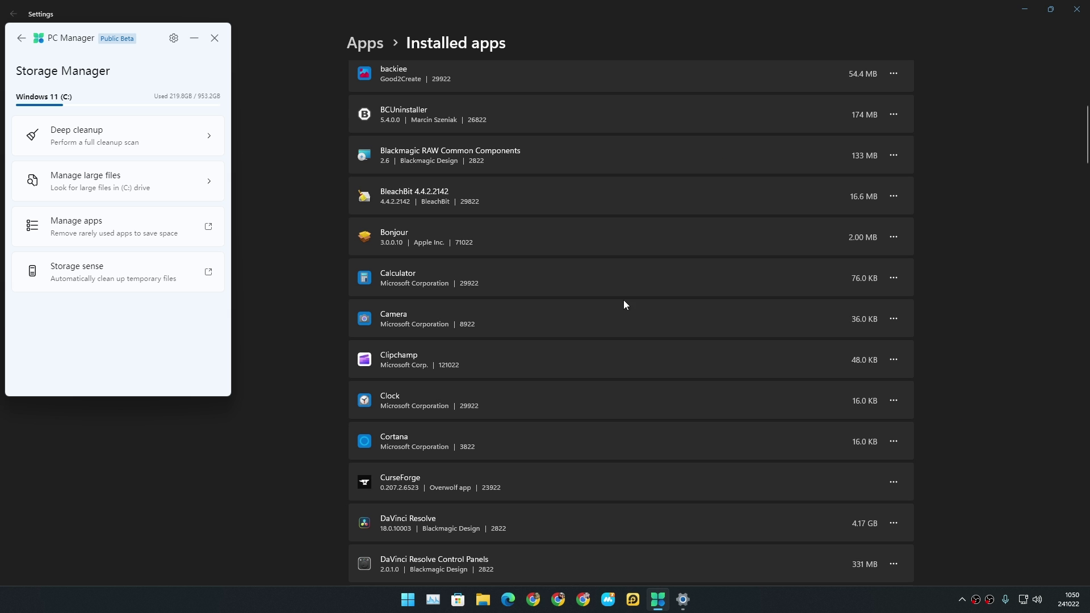
pyautogui.click(1082, 15)
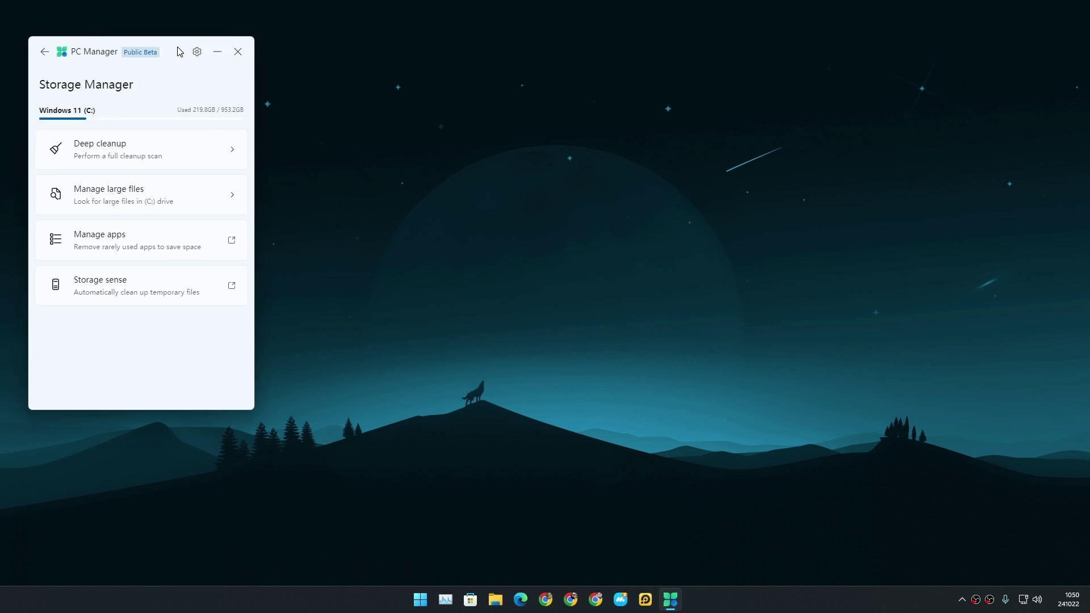
pyautogui.click(560, 376)
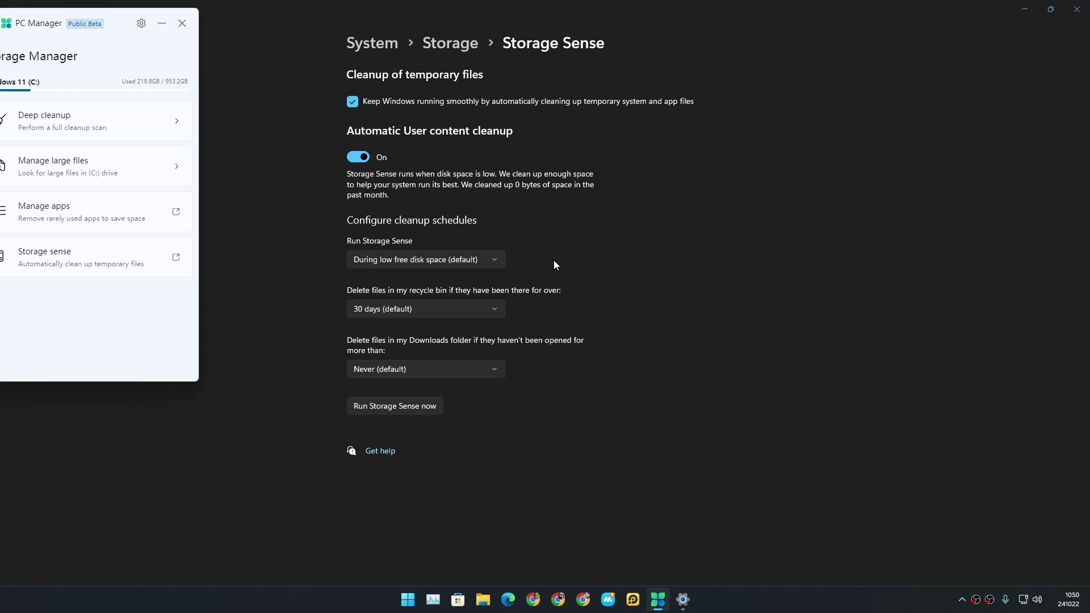
pyautogui.click(1084, 10)
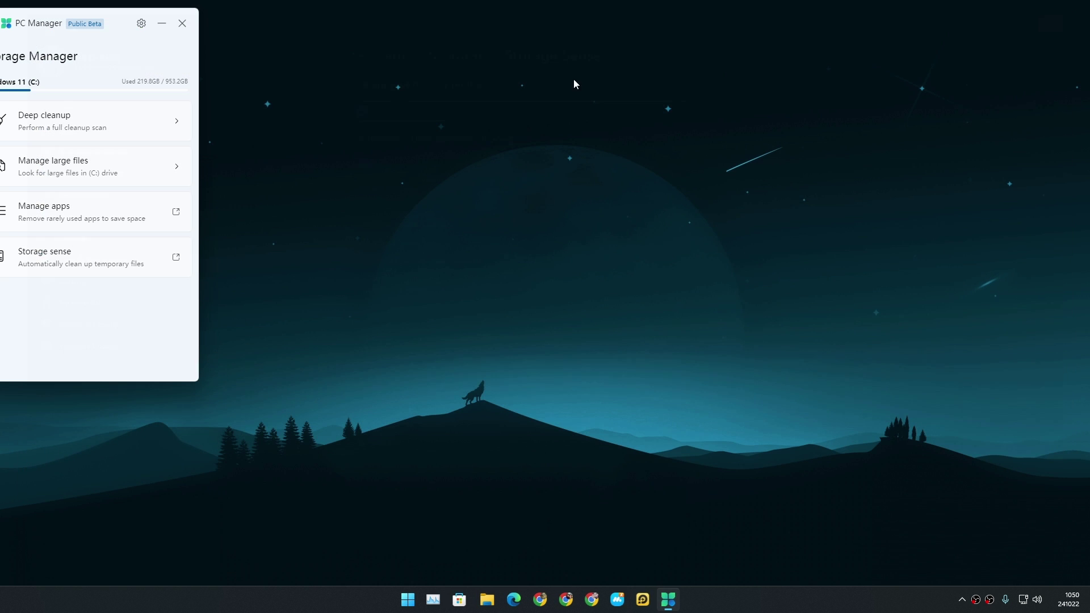
# - Recentre the window, rerun Deep cleanup on the remaining items, and return to Storage Manager
pyautogui.moveTo(121, 22); pyautogui.dragTo(555, 100)
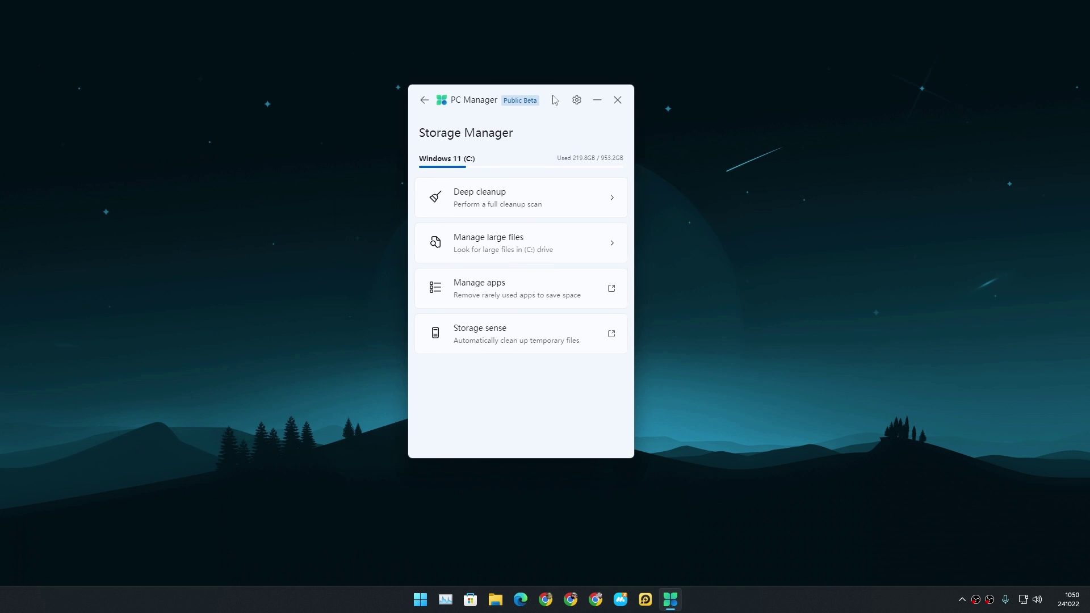
pyautogui.click(482, 209)
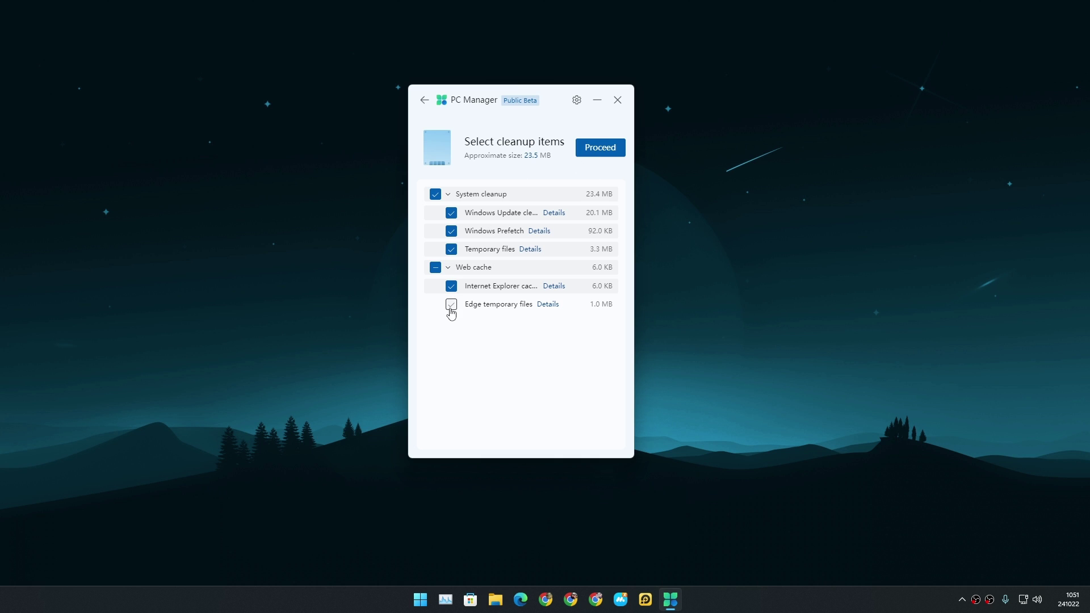
pyautogui.click(596, 149)
pyautogui.click(423, 108)
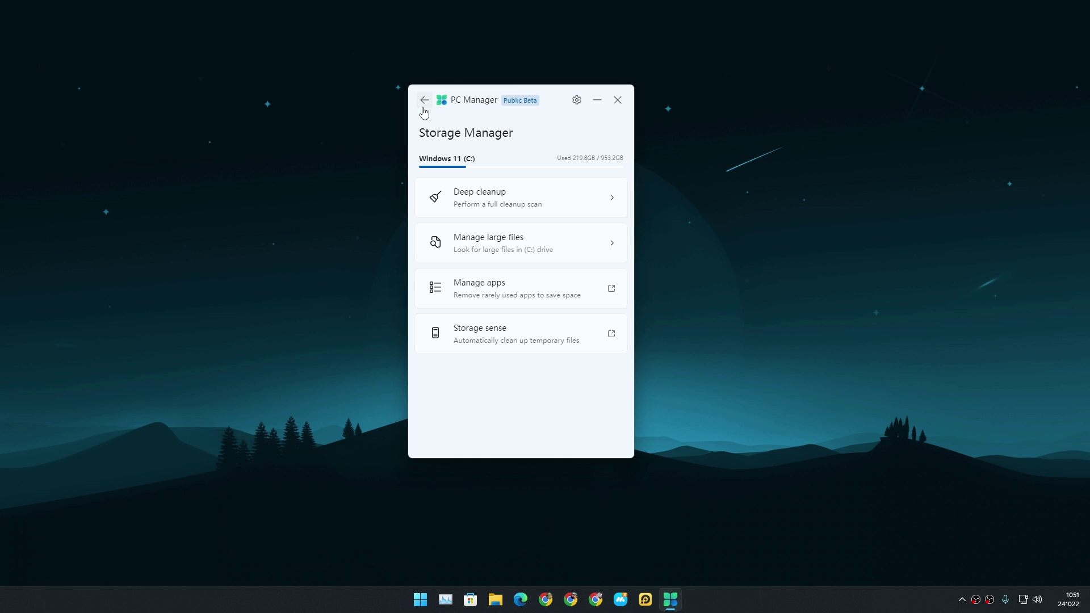
# - Return home and open Process management to list running processes like OBS Studio with memory usage
pyautogui.click(423, 102)
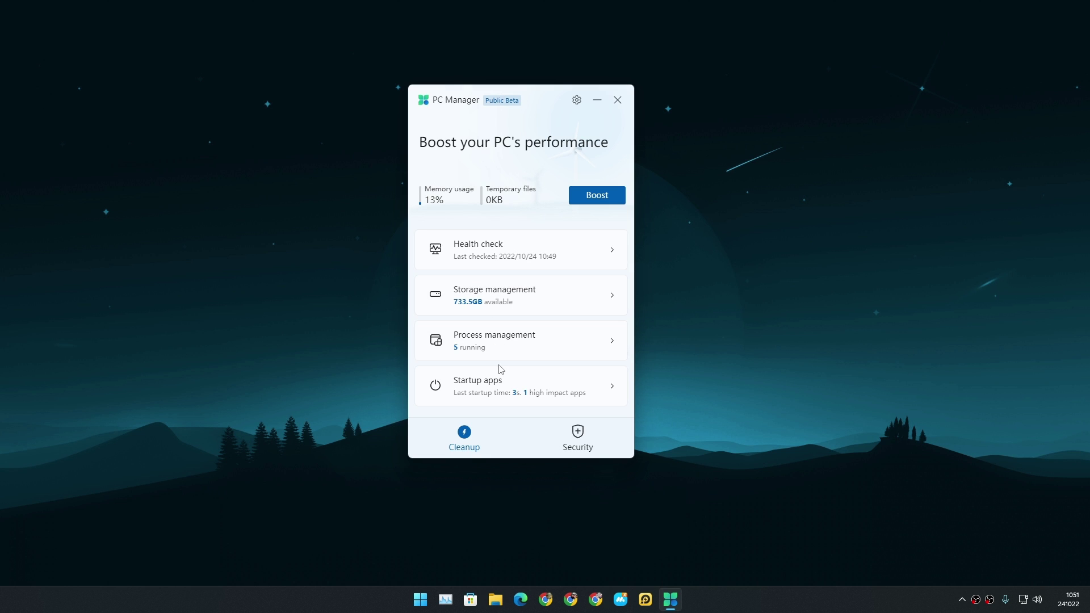
pyautogui.click(515, 345)
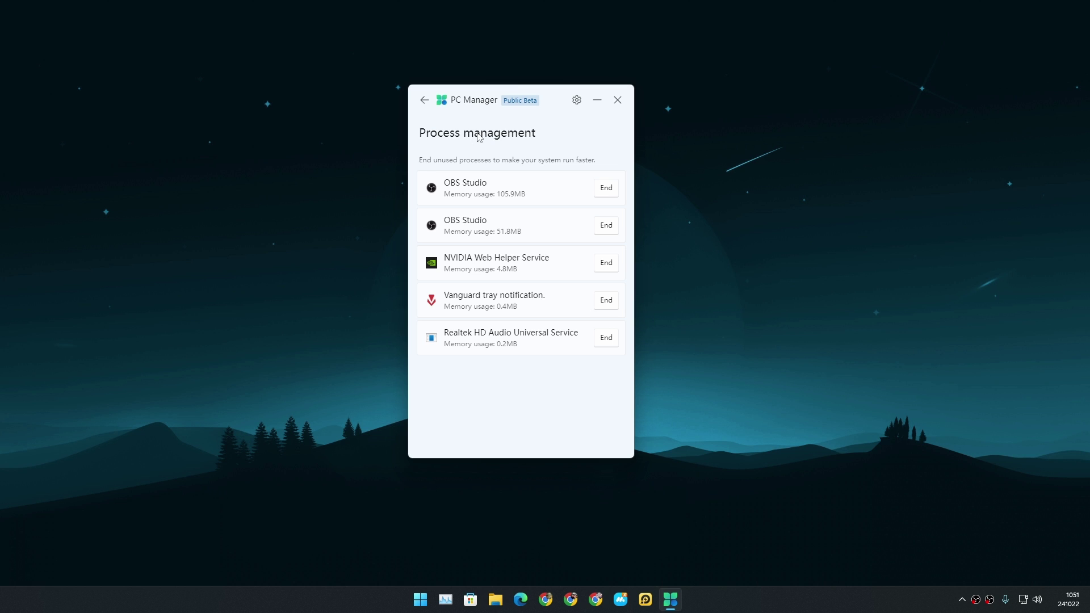
# - Run a threat scan from the Security tab, then dismiss the Defender notification and close Windows Security
pyautogui.click(423, 103)
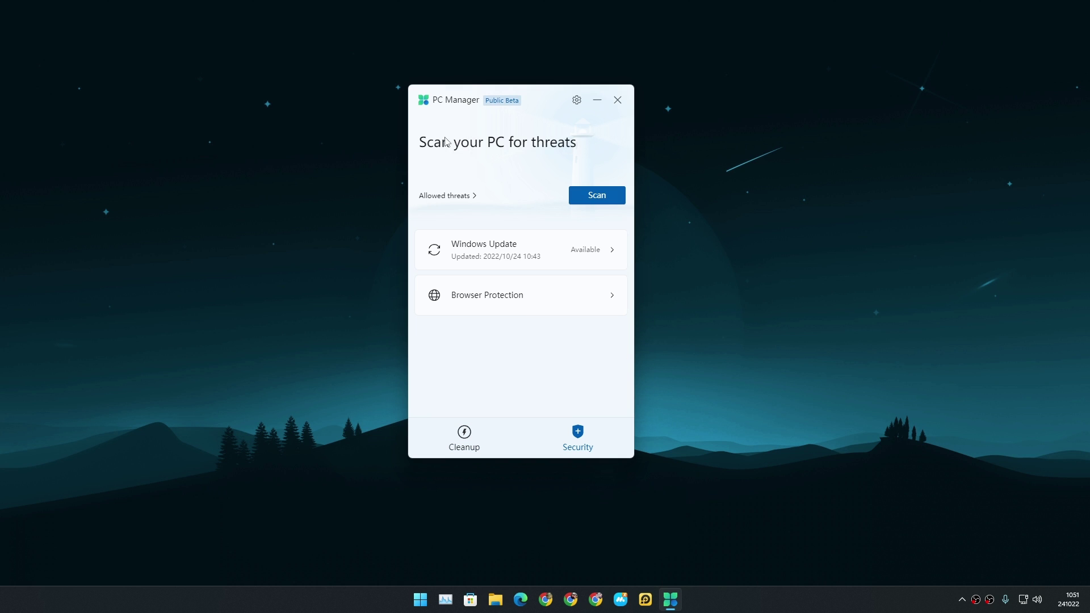
pyautogui.click(592, 198)
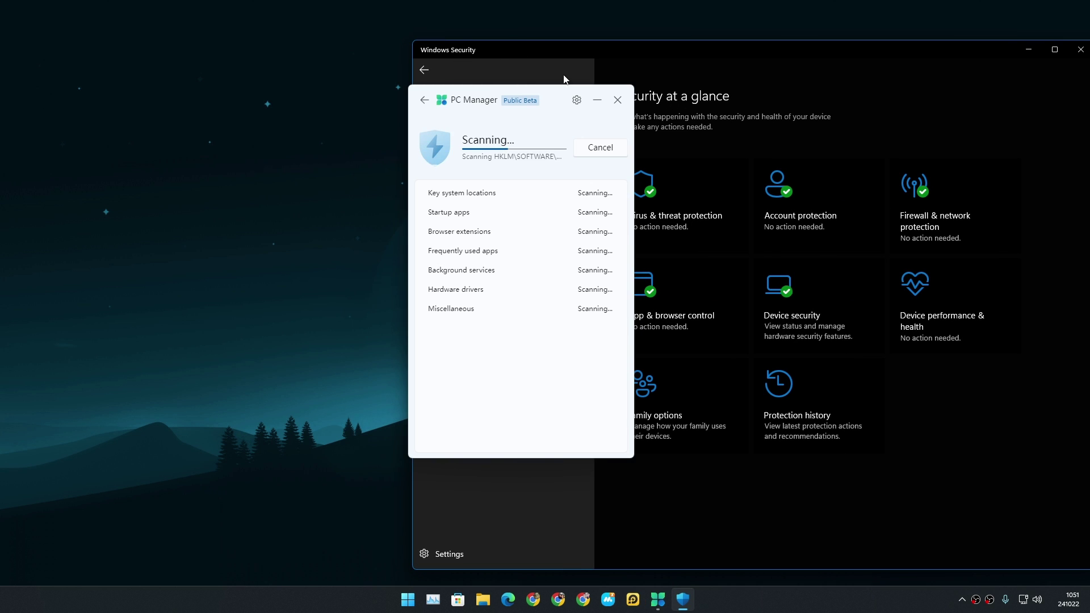
pyautogui.moveTo(546, 97); pyautogui.dragTo(302, 73)
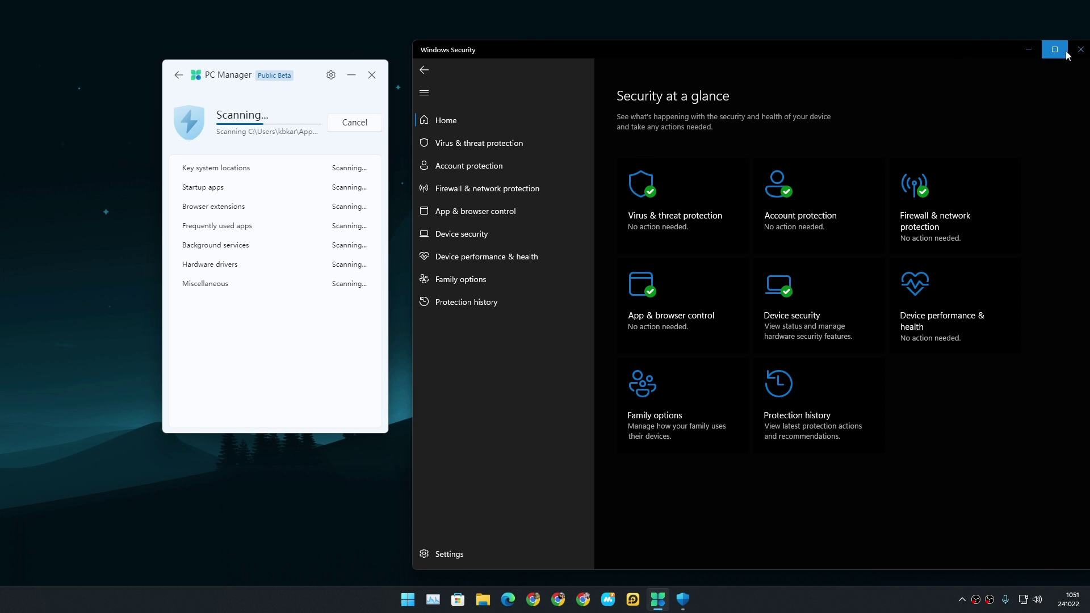
pyautogui.moveTo(938, 49); pyautogui.dragTo(870, 65)
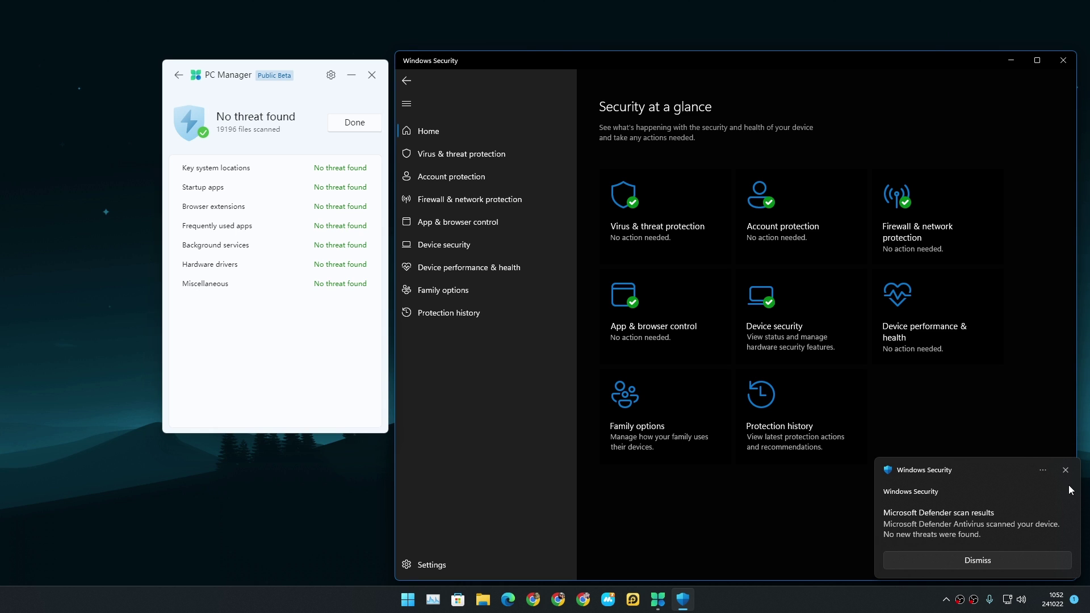
pyautogui.click(1065, 470)
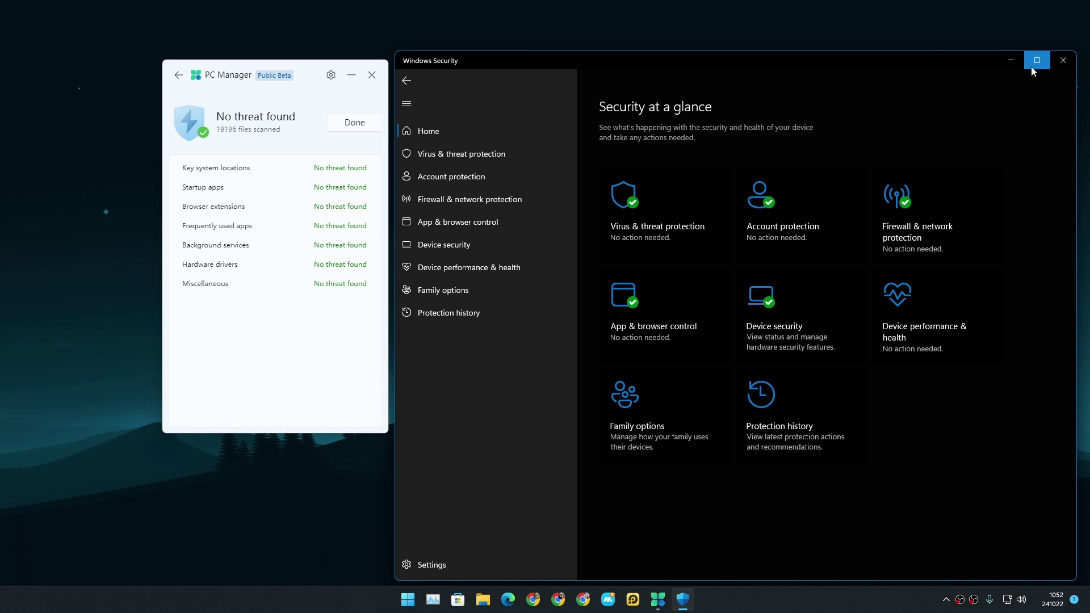
pyautogui.click(1057, 66)
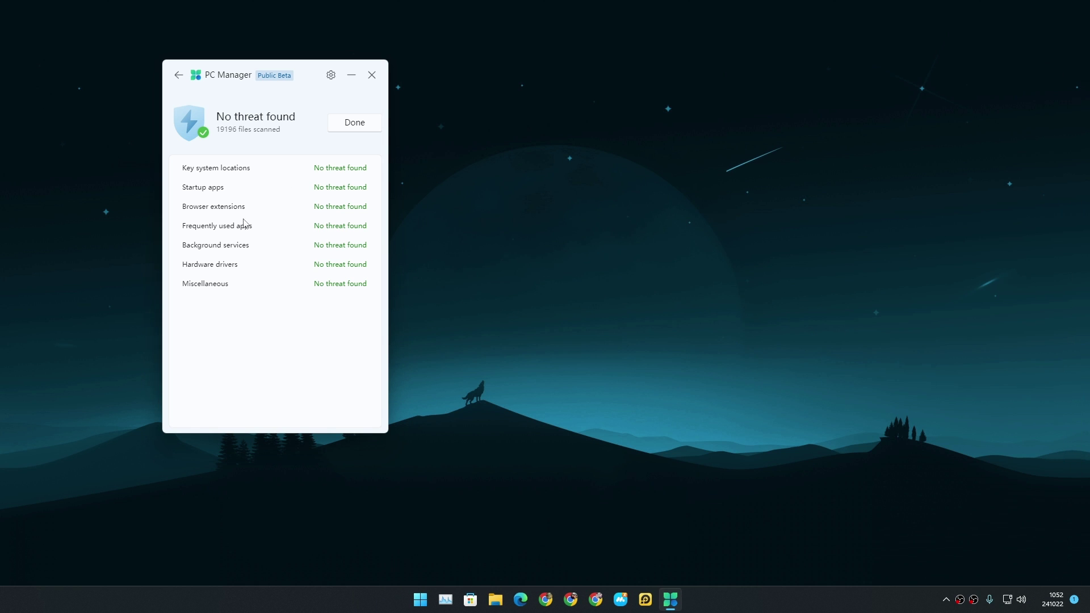
# - Finish the scan and open the updates page, collapsing and re-expanding the Driver updates group
pyautogui.click(363, 125)
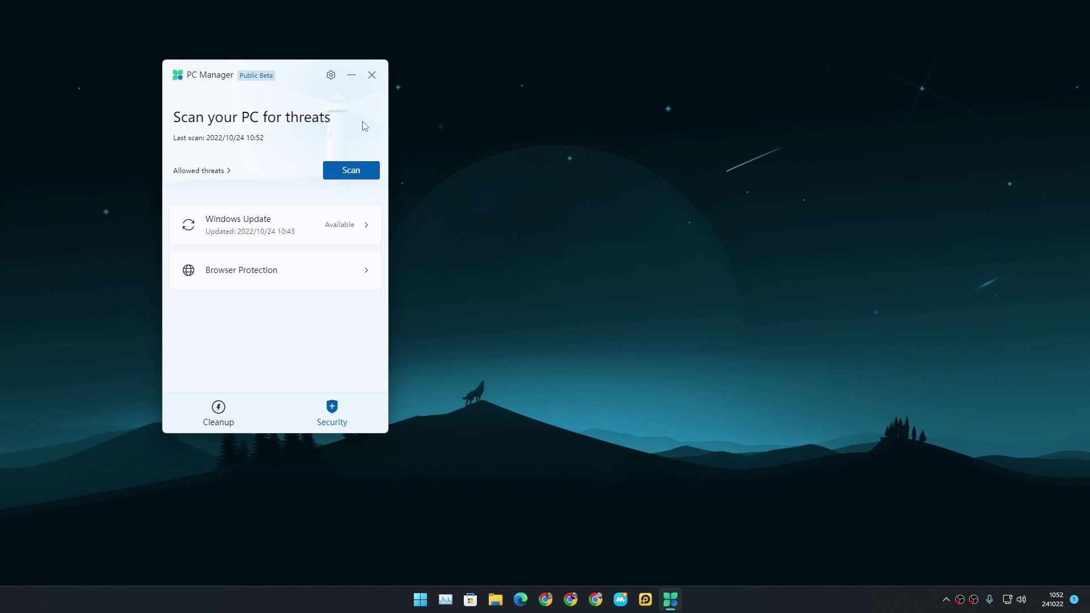
pyautogui.click(291, 230)
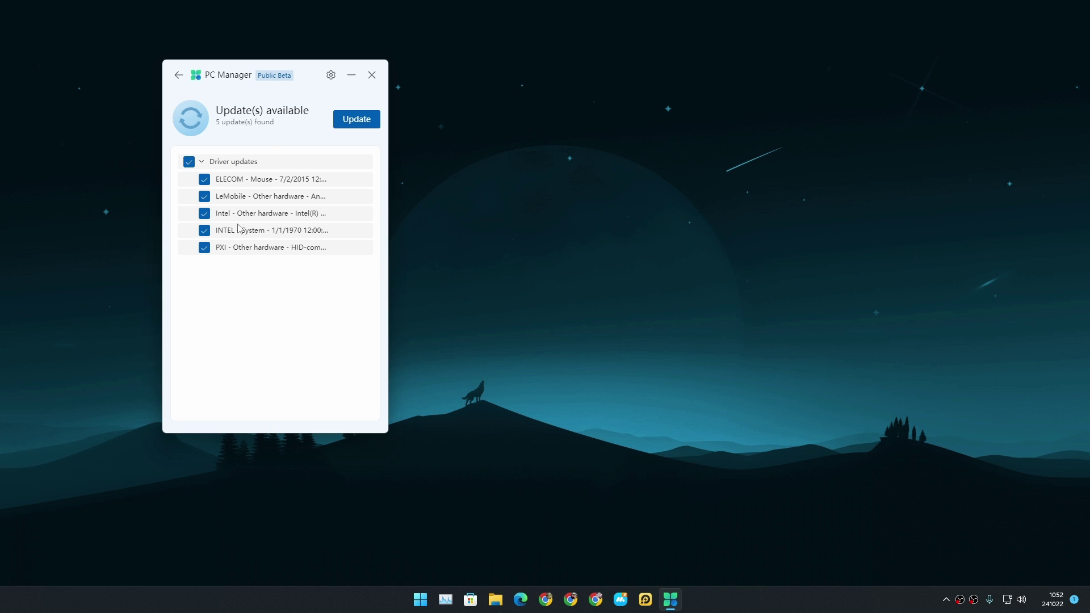
pyautogui.click(200, 164)
pyautogui.click(224, 166)
# - Check Windows Update settings via a Start search for 'up', then centre PC Manager on screen
pyautogui.press('super')
pyautogui.click(548, 205)
pyautogui.write('up')
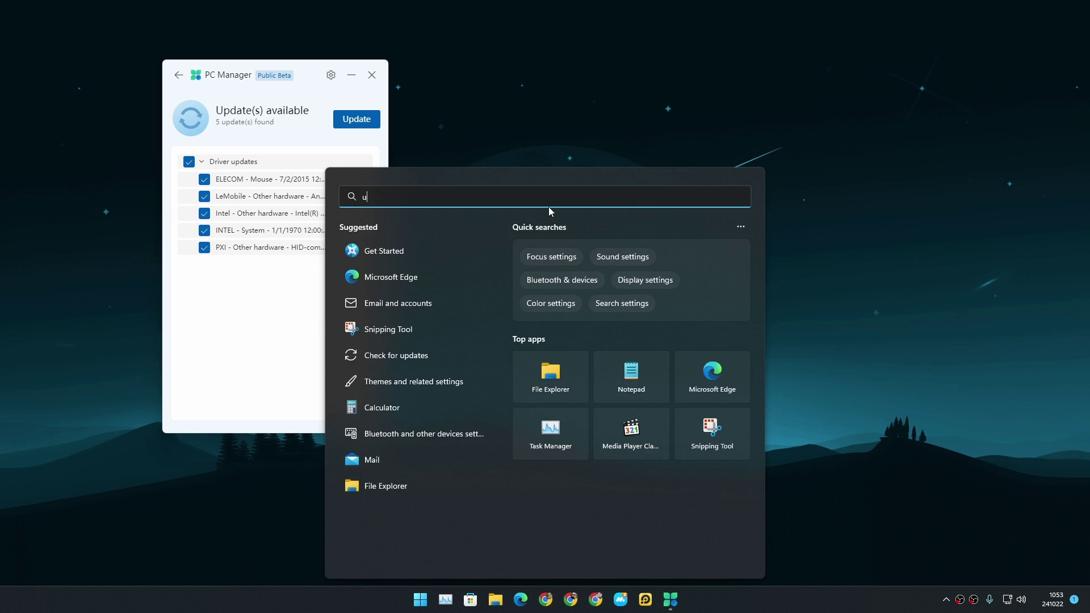
pyautogui.click(438, 290)
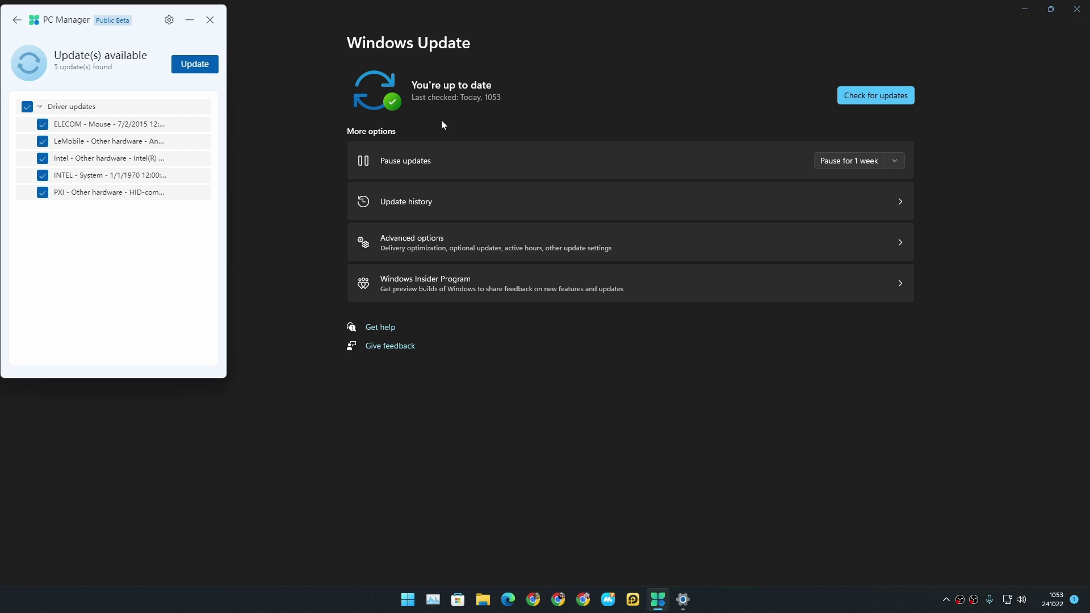
pyautogui.click(1078, 8)
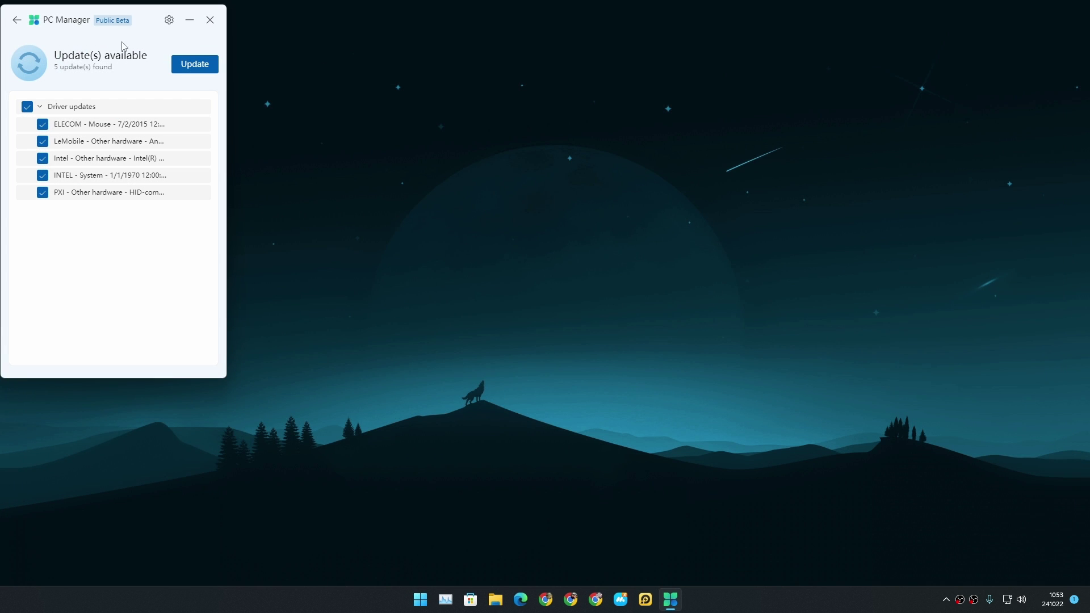
pyautogui.moveTo(142, 15); pyautogui.dragTo(566, 130)
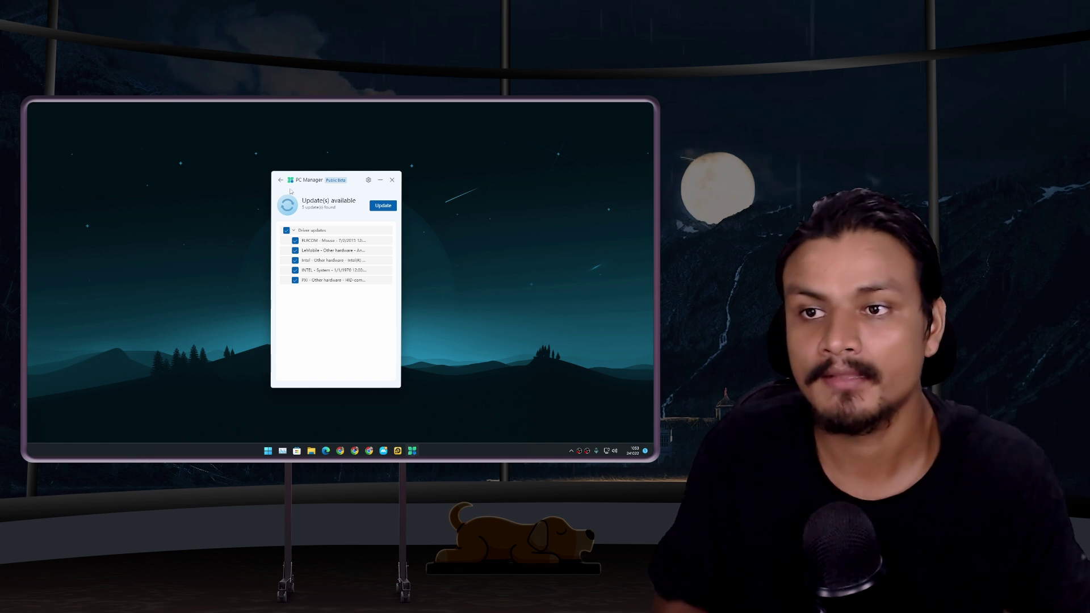
# - Go back to Cleanup, briefly open and close Windows Security from the tray, then return to Security
pyautogui.click(282, 181)
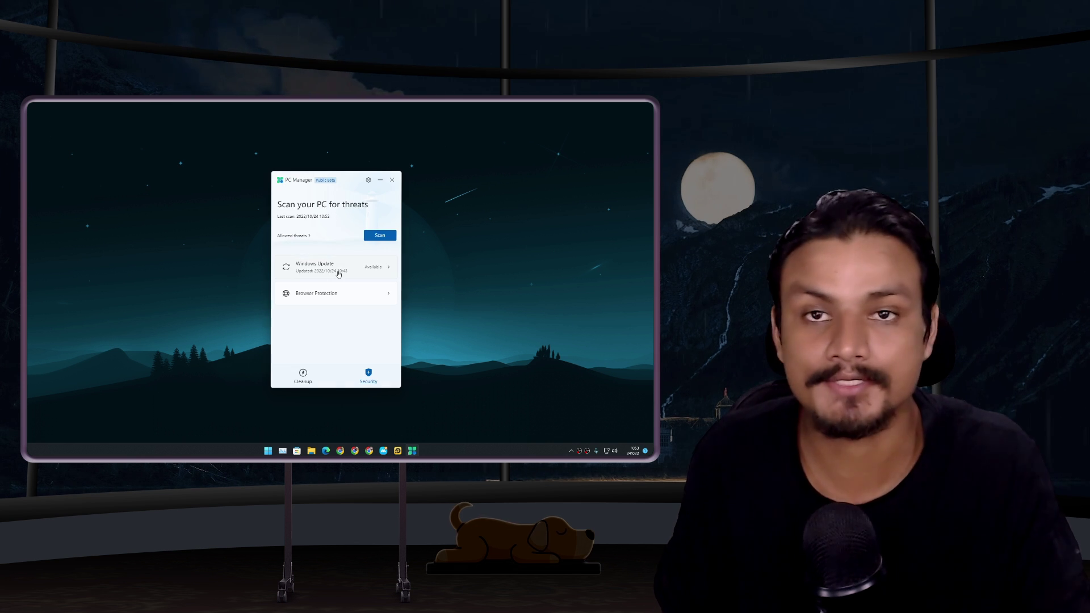
pyautogui.click(302, 376)
pyautogui.click(571, 450)
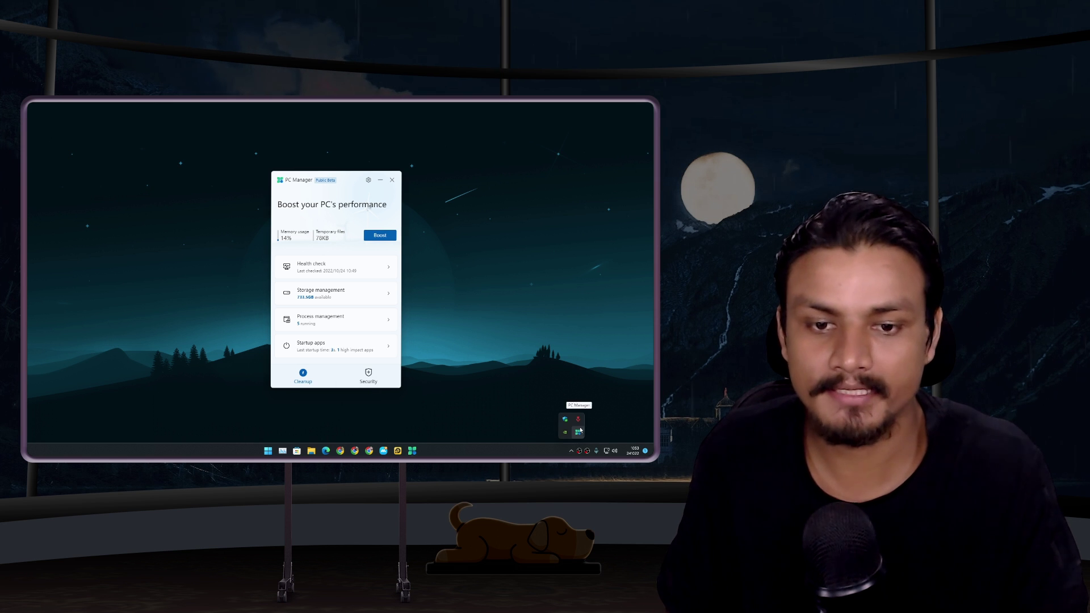
pyautogui.click(566, 422)
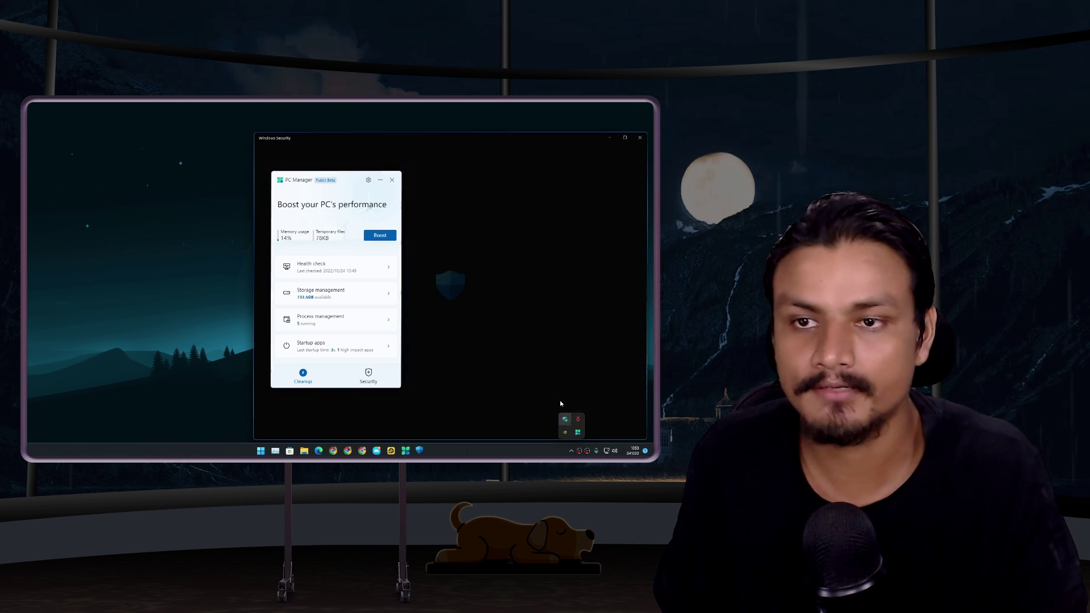
pyautogui.moveTo(460, 138); pyautogui.dragTo(427, 126)
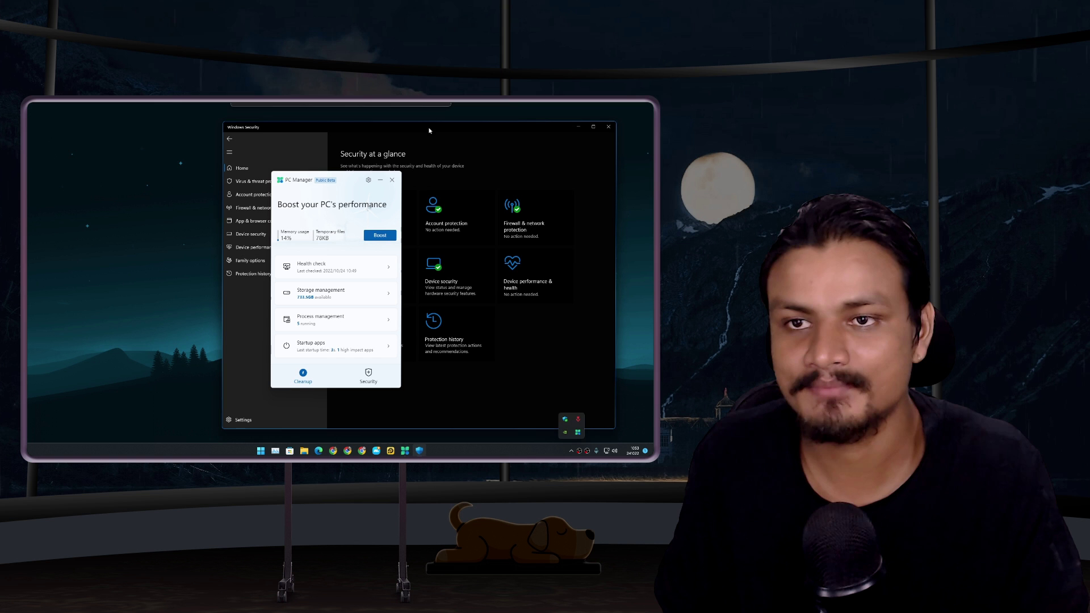
pyautogui.click(608, 128)
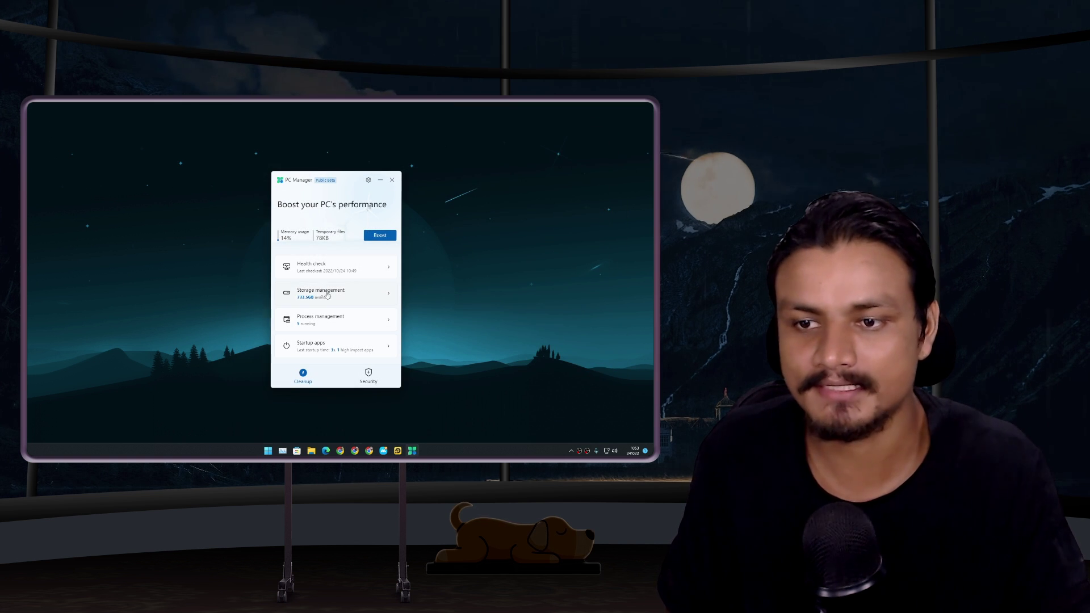
pyautogui.click(366, 377)
# - Return to the Security page, opening and dismissing the Start menu along the way
pyautogui.click(335, 382)
pyautogui.click(368, 377)
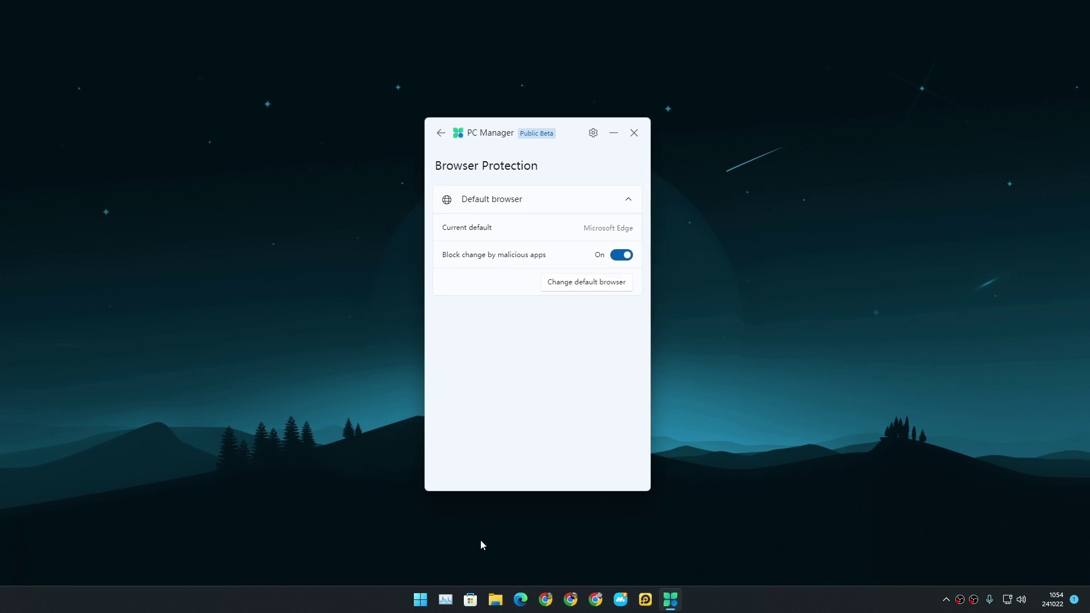
pyautogui.click(419, 600)
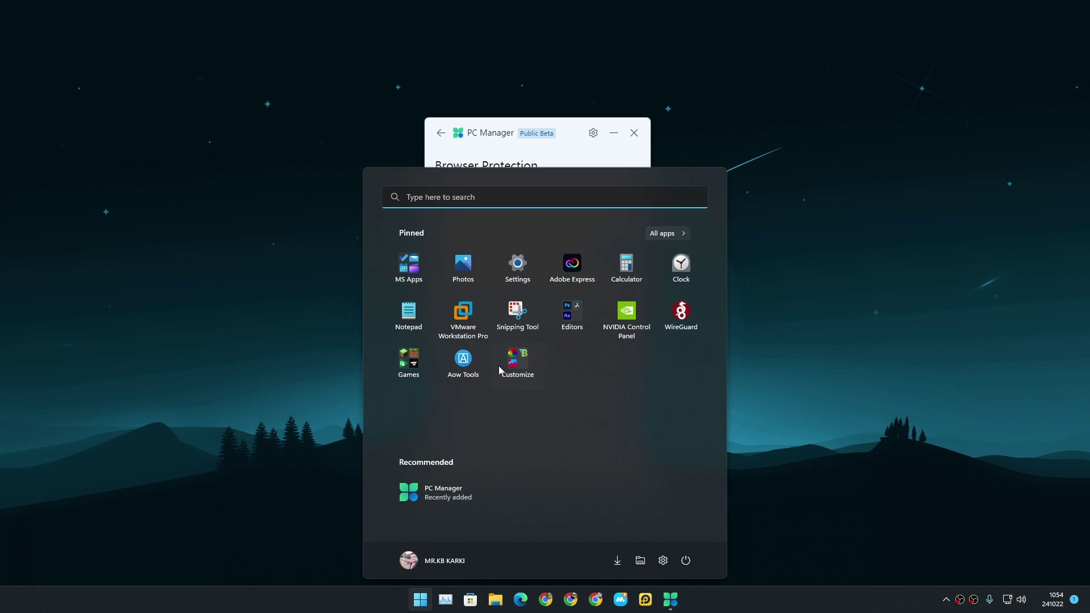
pyautogui.click(825, 290)
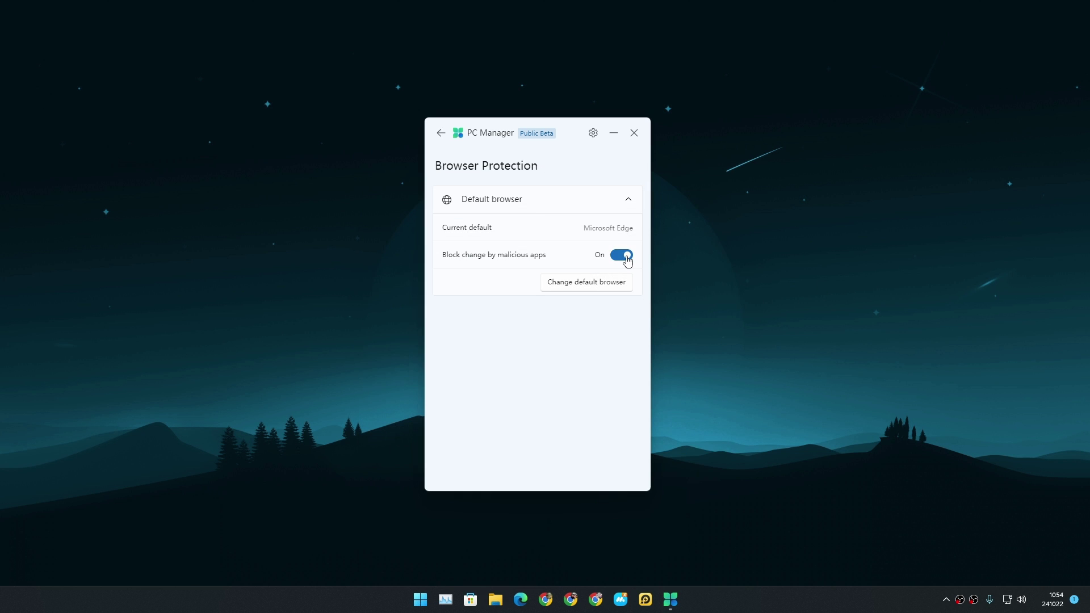
# - Choose Google Chrome as the protected default browser, then go back to the Security page
pyautogui.click(575, 288)
pyautogui.click(485, 307)
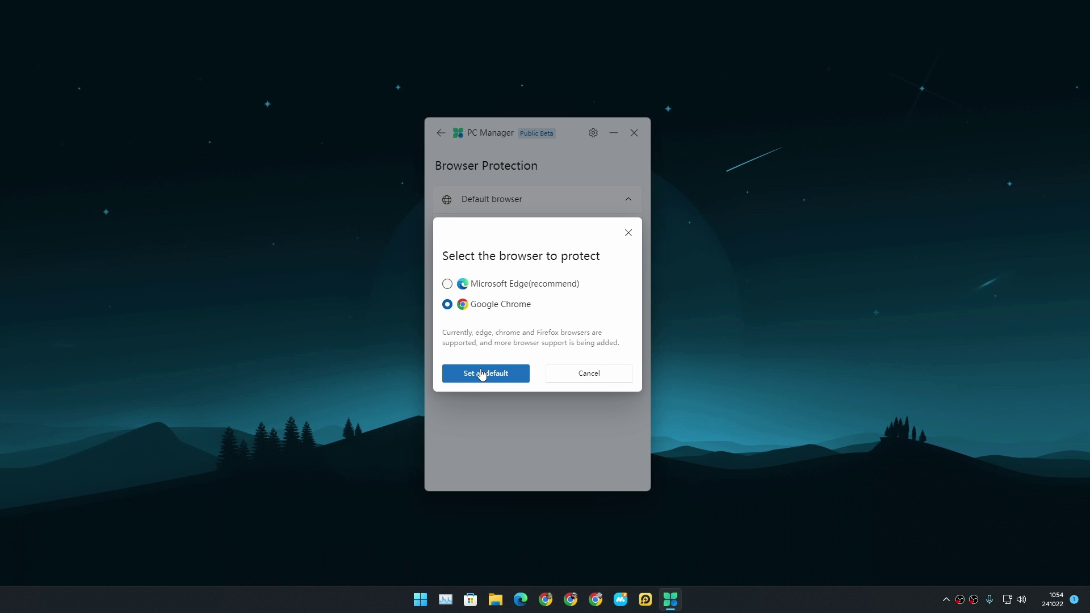
pyautogui.click(484, 376)
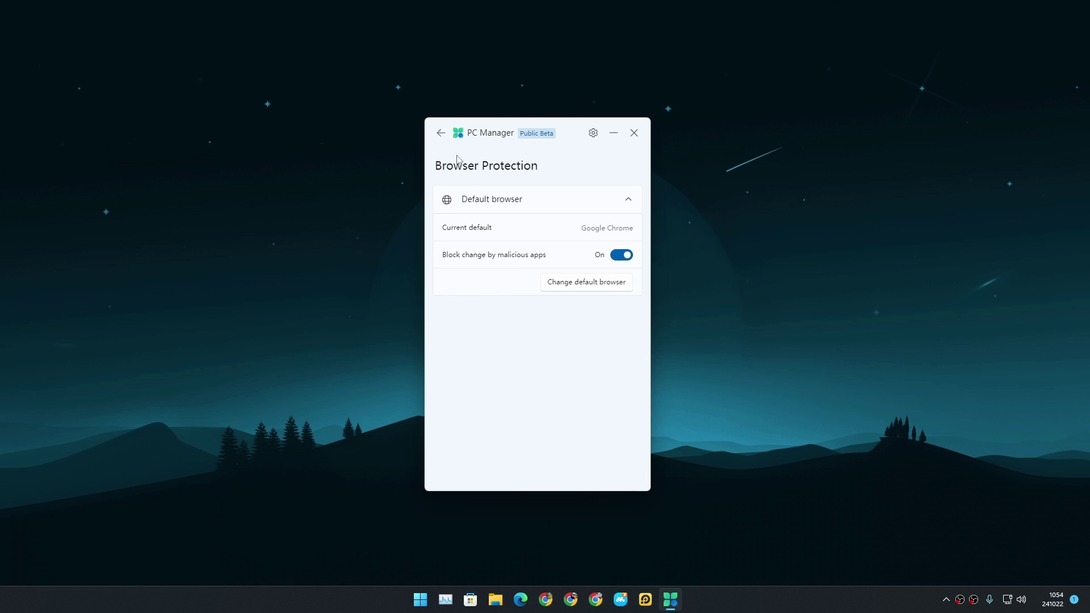
pyautogui.click(441, 134)
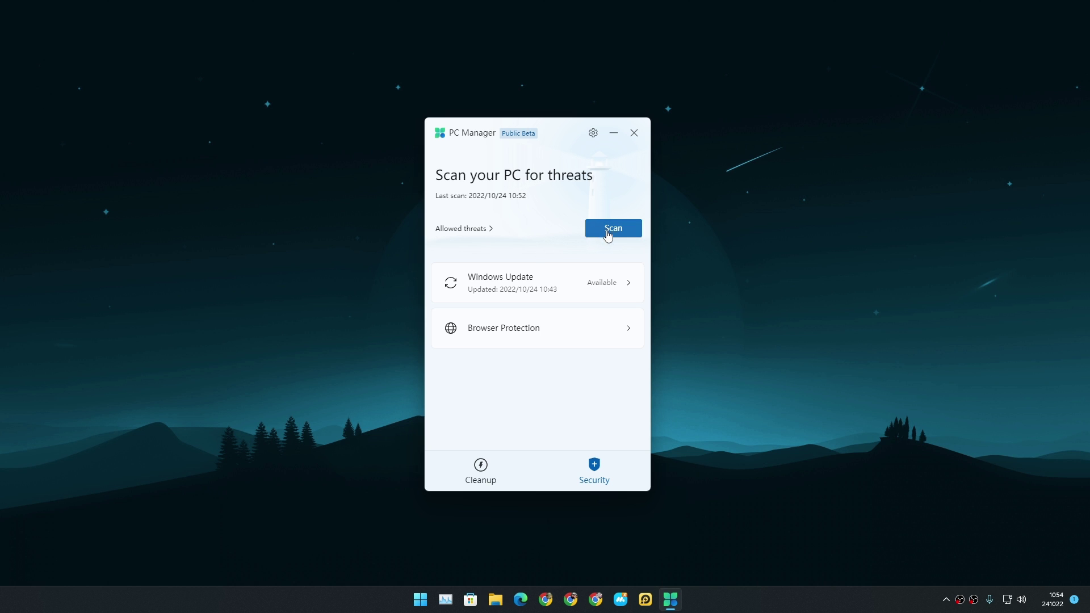
# - Run a first health check from the Cleanup page, then go back and switch to Security
pyautogui.click(480, 471)
pyautogui.click(505, 290)
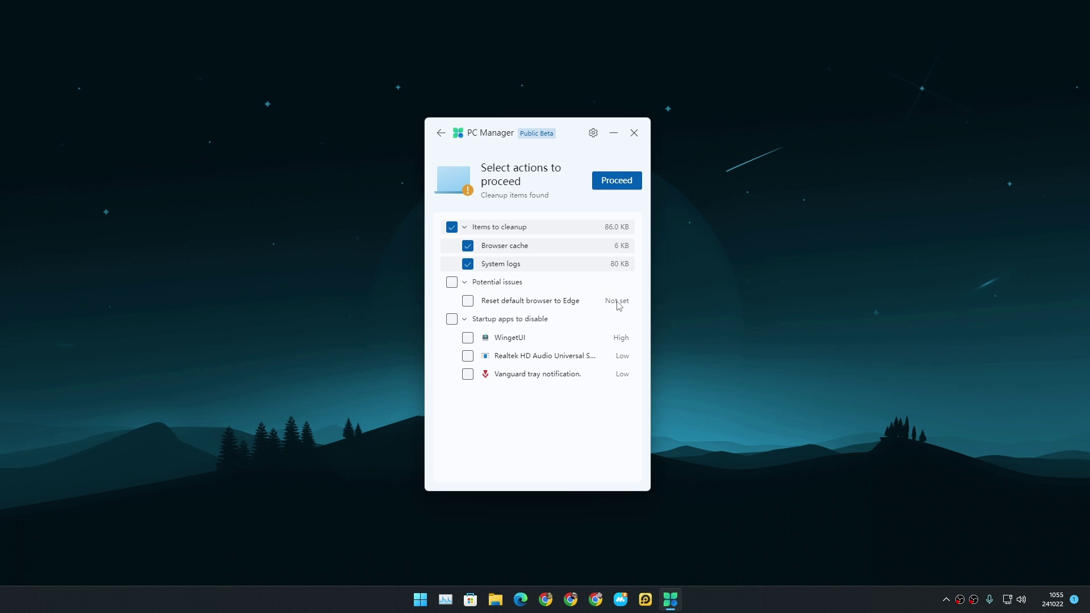
pyautogui.click(441, 133)
pyautogui.click(595, 470)
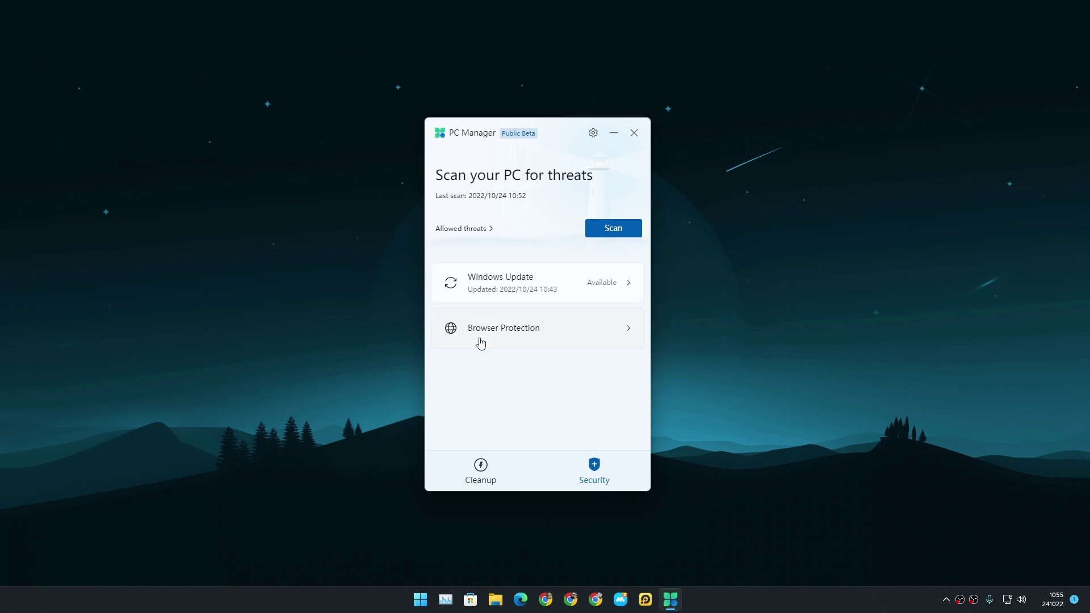
# - Rerun the health check and clean up the ticked browser cache and system logs
pyautogui.click(481, 471)
pyautogui.click(507, 287)
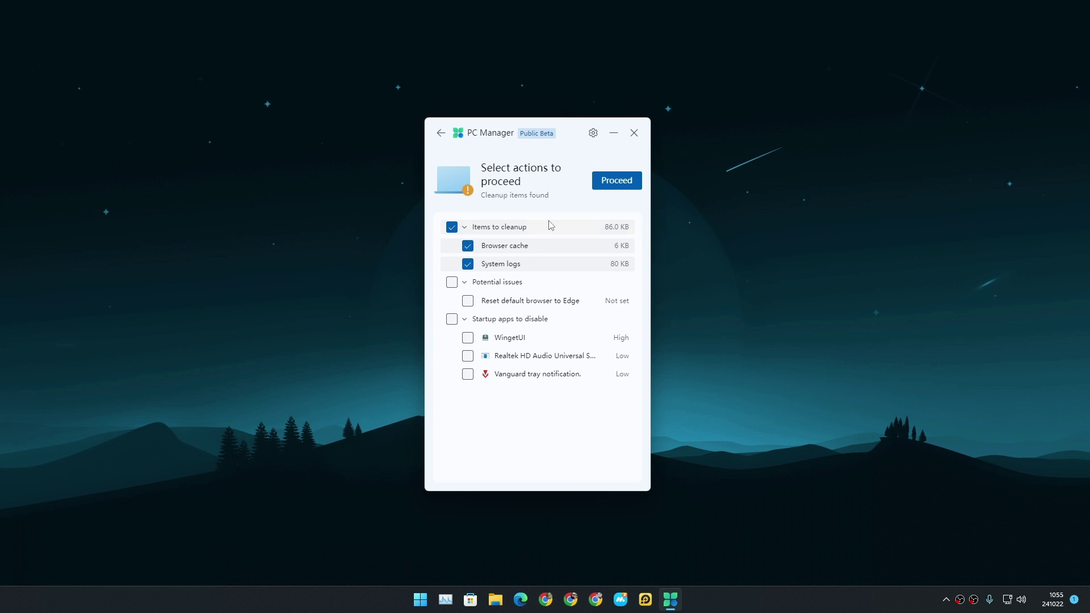
pyautogui.click(617, 181)
pyautogui.click(619, 180)
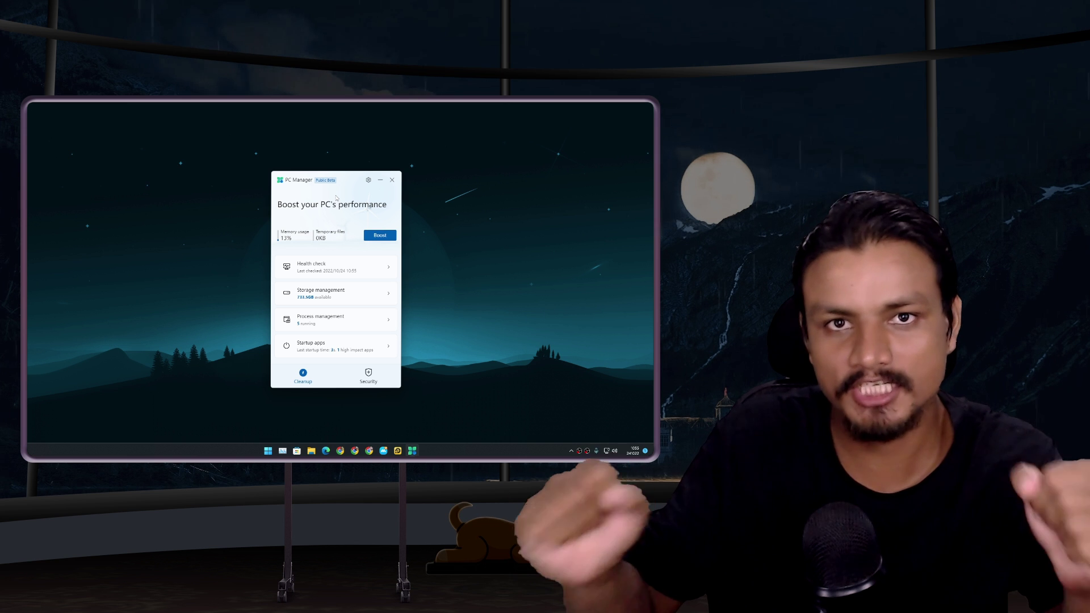
# - Raise the PC Manager window slightly by dragging its title bar upward
pyautogui.moveTo(336, 198); pyautogui.dragTo(344, 170)
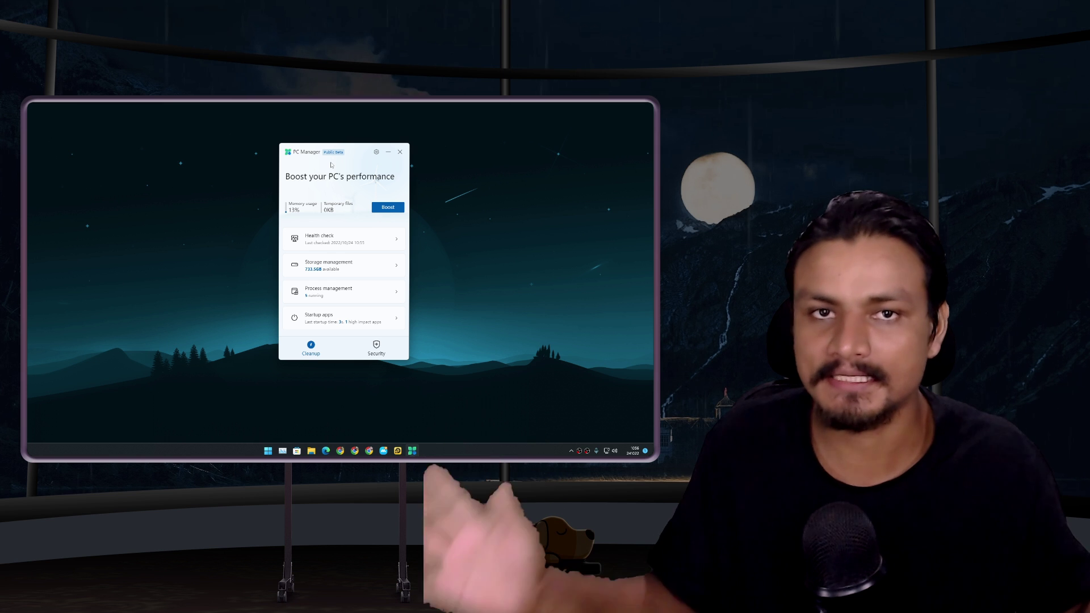
# - Boost performance from the Cleanup page, then shift the PC Manager window left
pyautogui.click(389, 209)
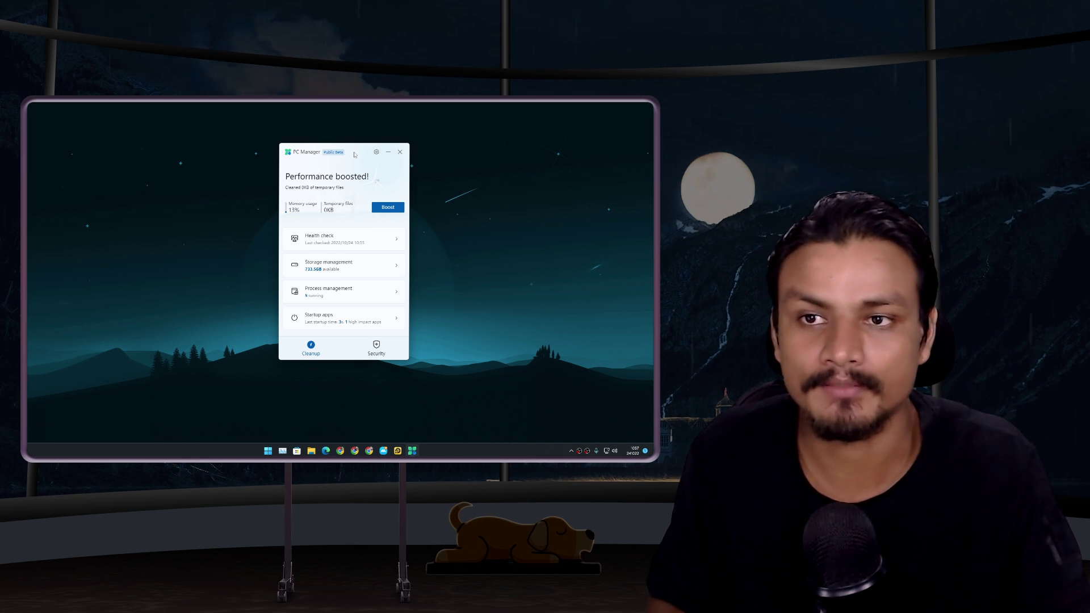
pyautogui.moveTo(355, 155); pyautogui.dragTo(274, 165)
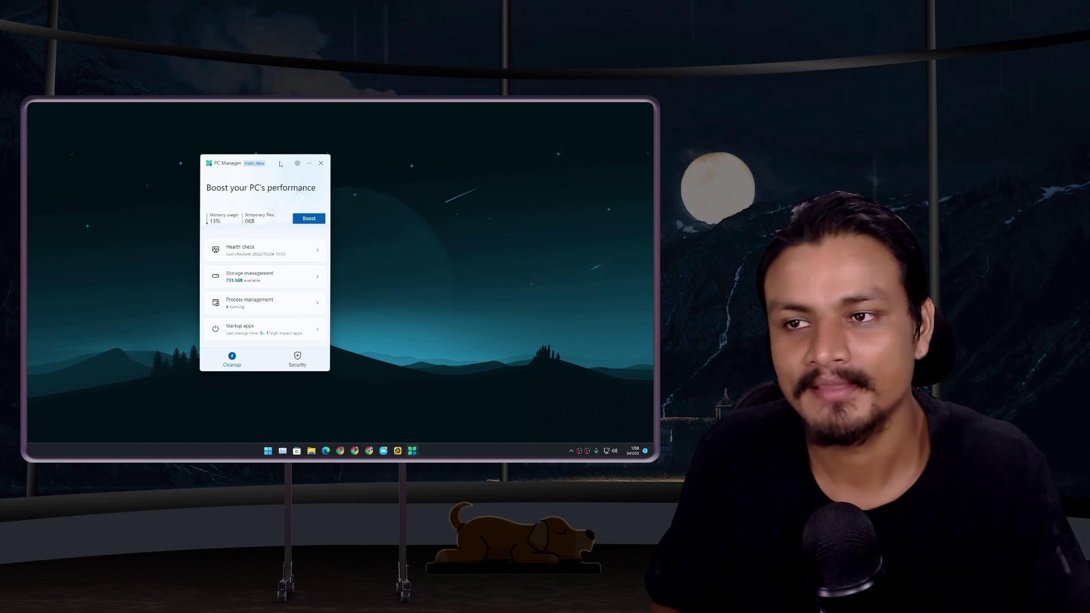
# - Flip between the Security and Cleanup pages, then exit PC Manager with its X button
pyautogui.moveTo(282, 165); pyautogui.dragTo(283, 164)
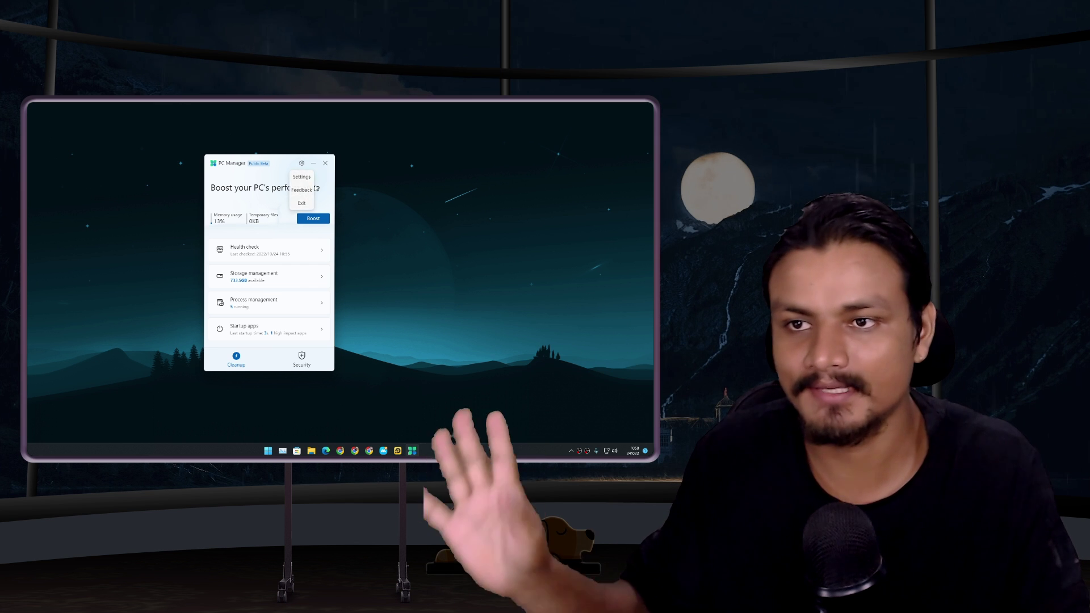
pyautogui.click(301, 360)
pyautogui.click(238, 367)
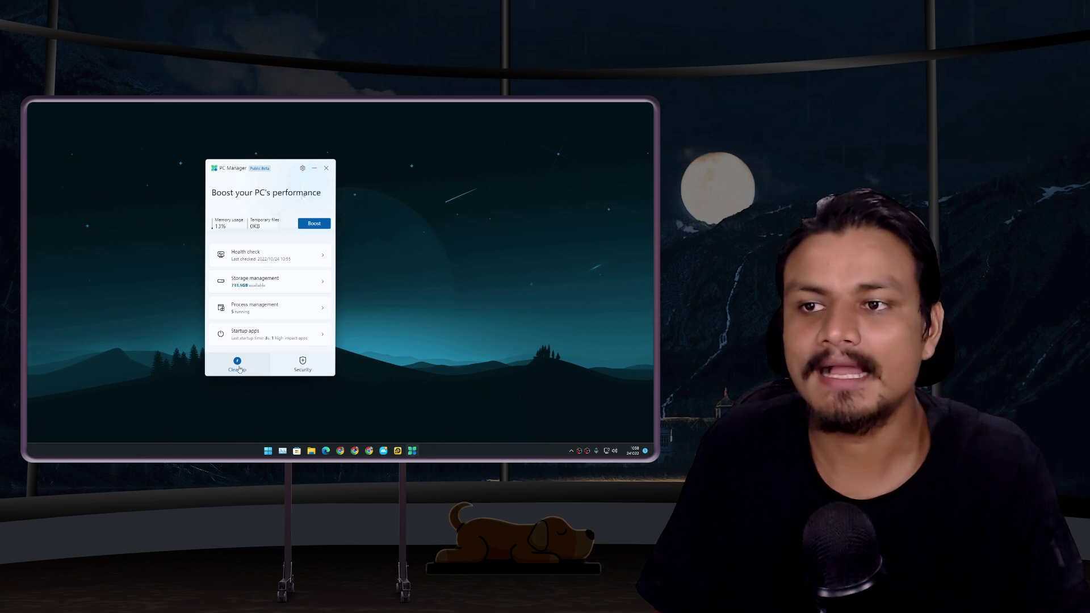
pyautogui.click(332, 176)
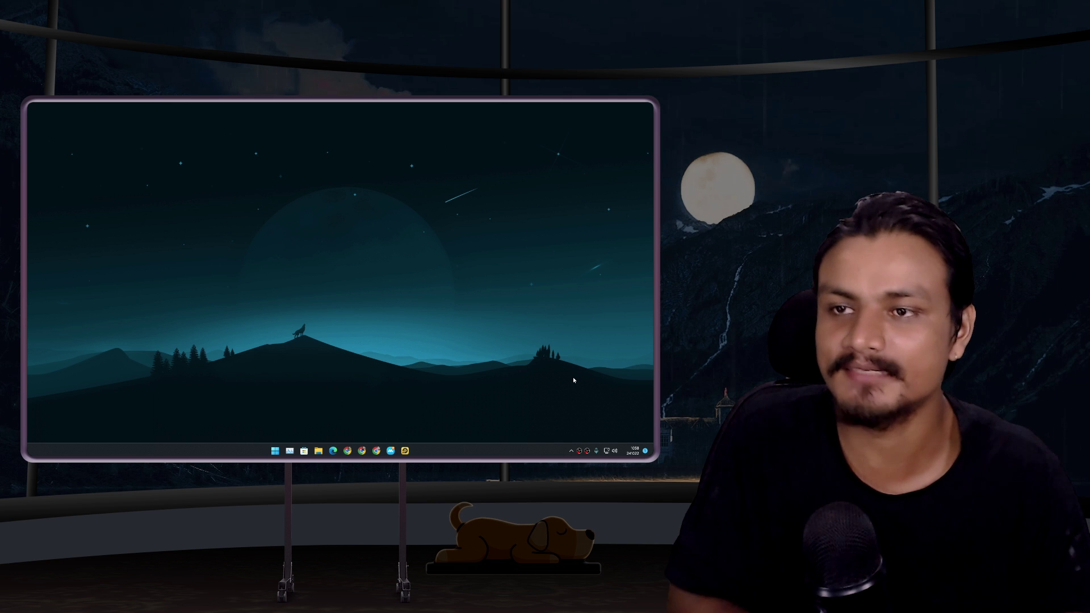